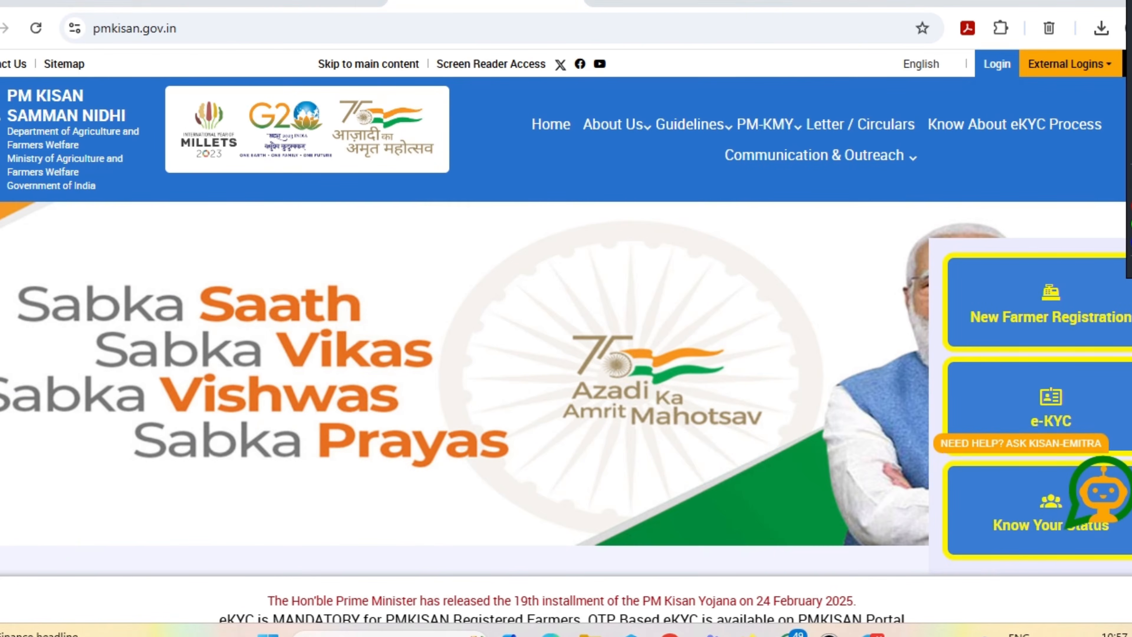
Step: Load pmkisan.gov.in in a new Chrome tab from the 'pmkisan' address-bar suggestion
{"action": "scroll", "coordinate": [566, 334], "scroll_direction": "down", "scroll_amount": 10}
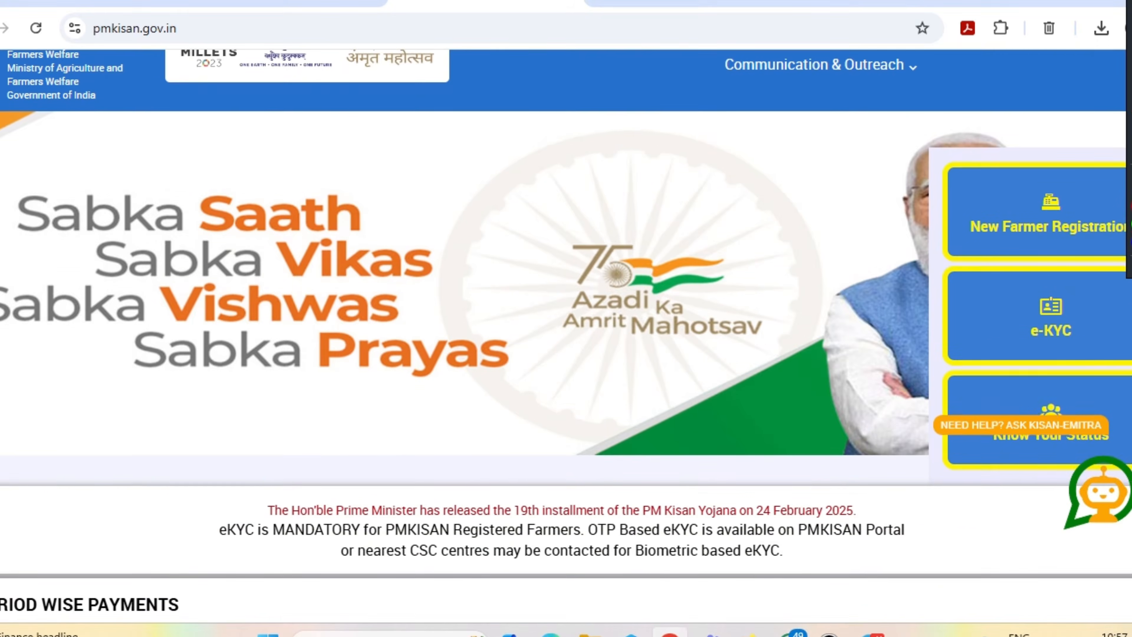
{"action": "scroll", "coordinate": [566, 334], "scroll_direction": "down", "scroll_amount": 3}
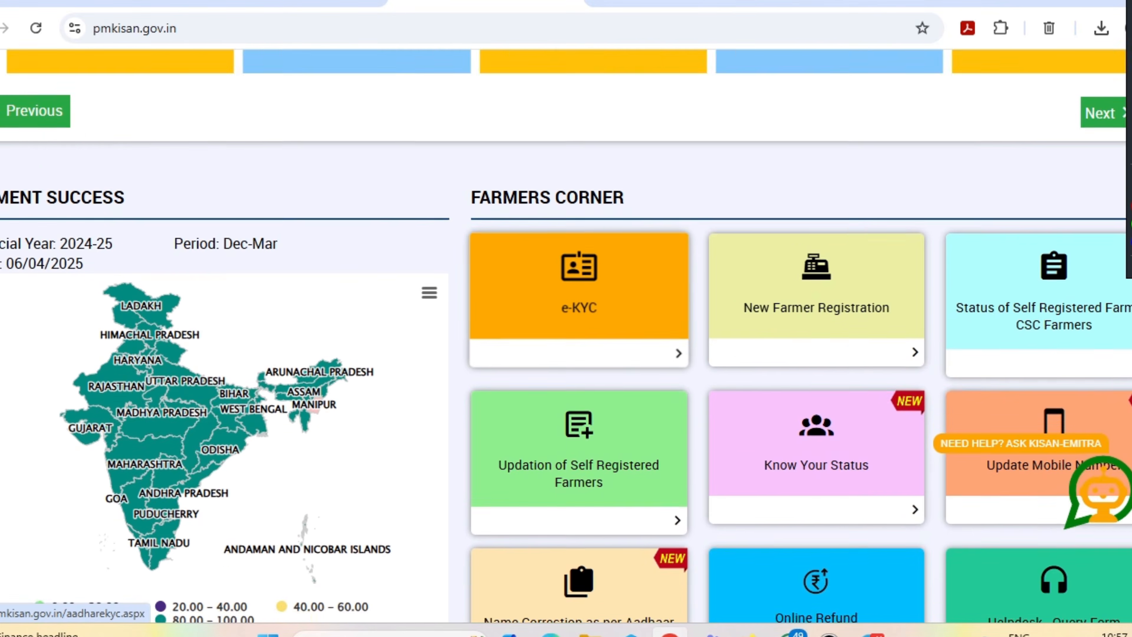
{"action": "scroll", "coordinate": [566, 335], "scroll_direction": "up", "scroll_amount": 12}
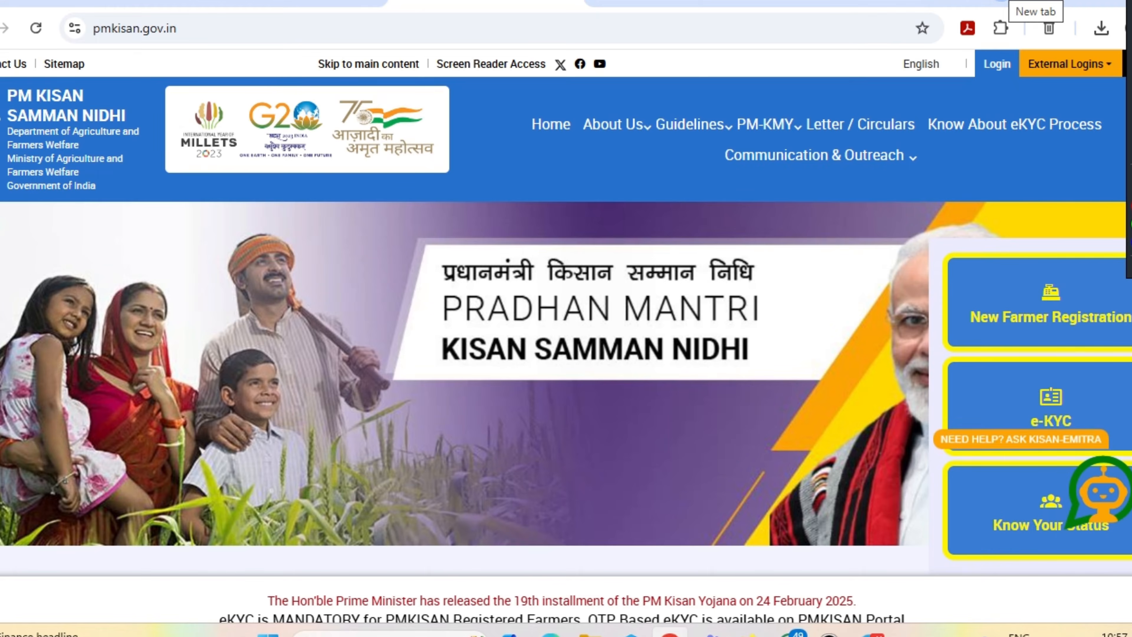
{"action": "left_click", "coordinate": [1002, 3]}
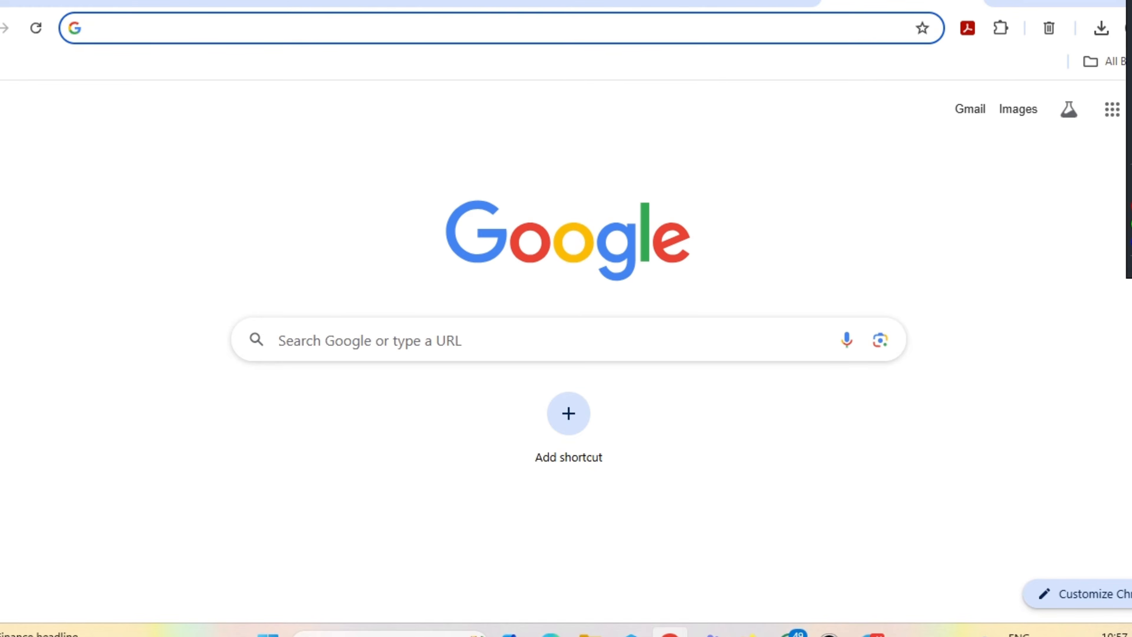
{"action": "type", "text": "pm"}
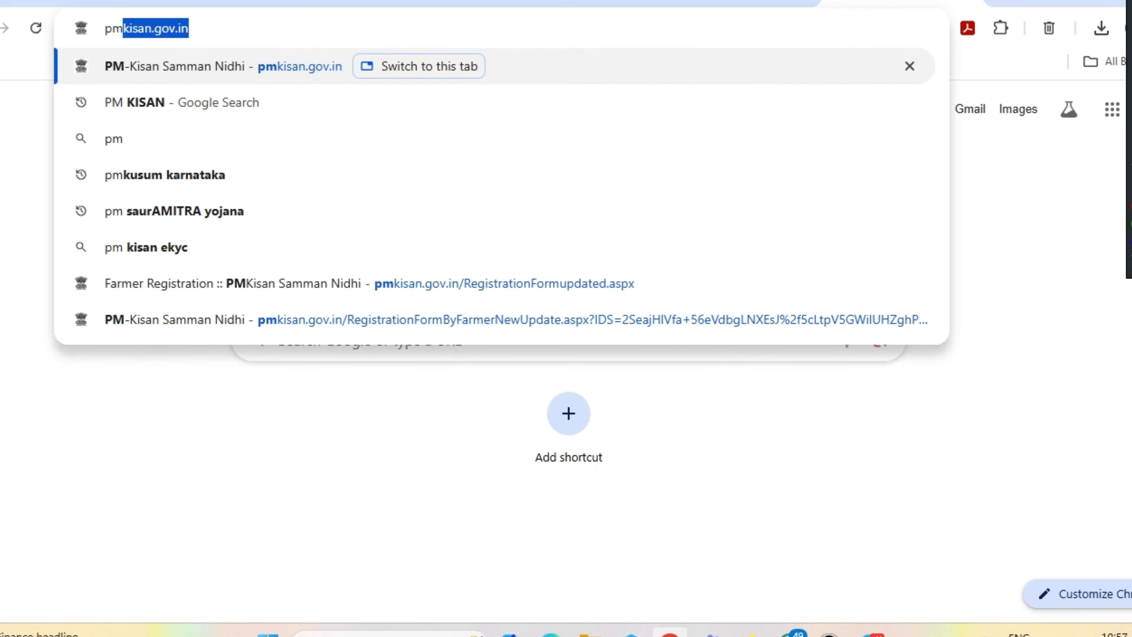
{"action": "type", "text": "kisan"}
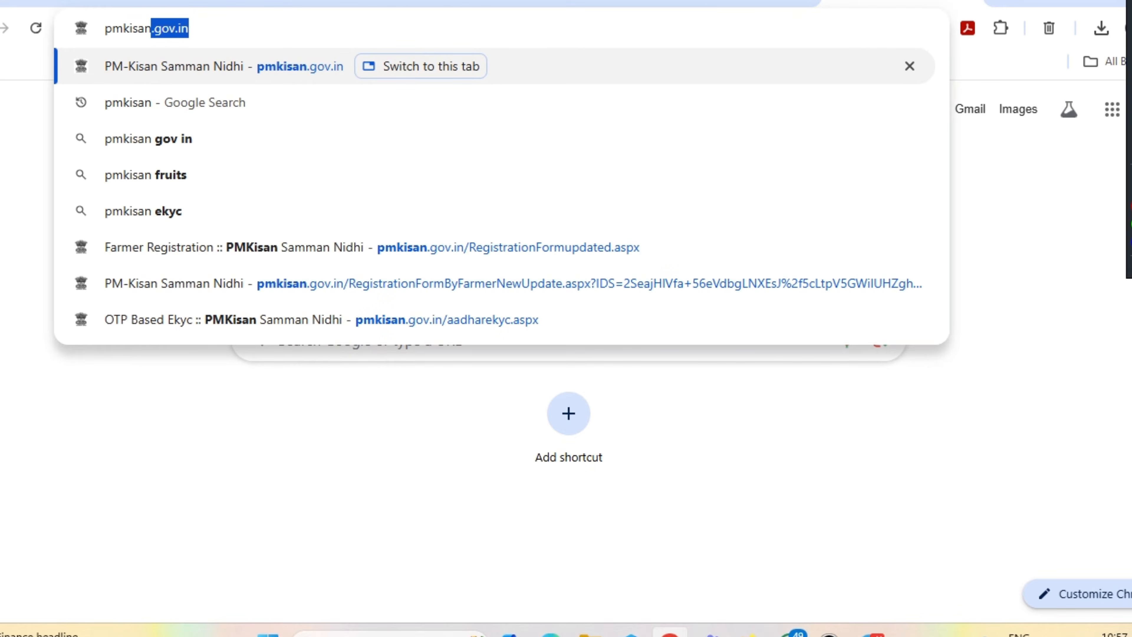
{"action": "key", "text": "Return"}
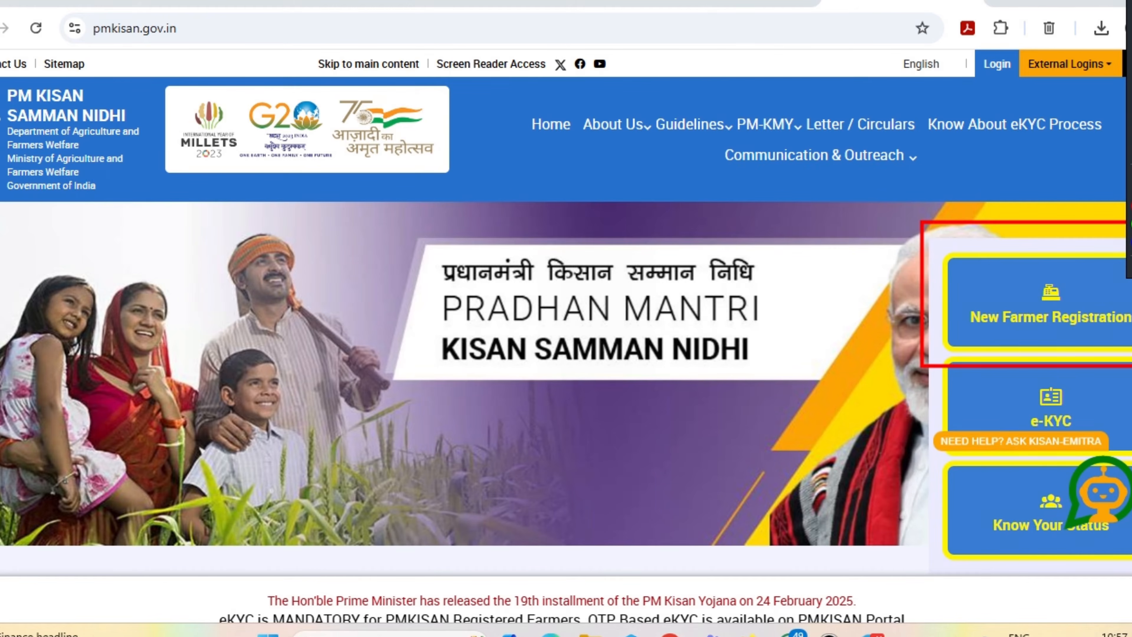
Step: Bring up the New Farmer Registration form and select KARNATAKA as the state
{"action": "left_click", "coordinate": [1050, 312]}
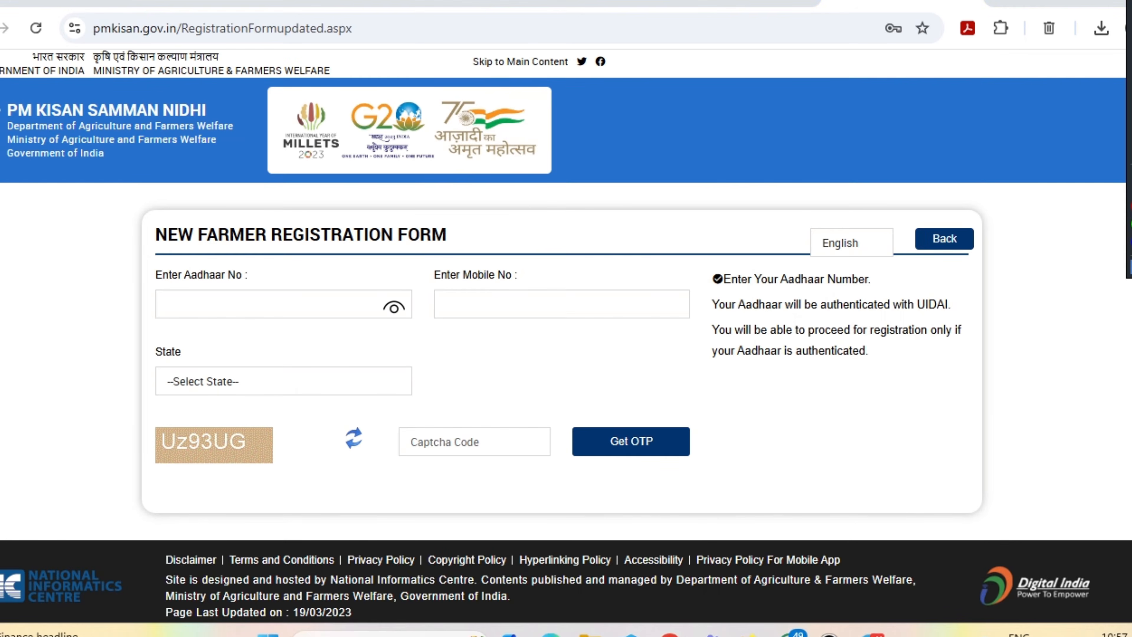
{"action": "scroll", "coordinate": [564, 334], "scroll_direction": "down", "scroll_amount": 1}
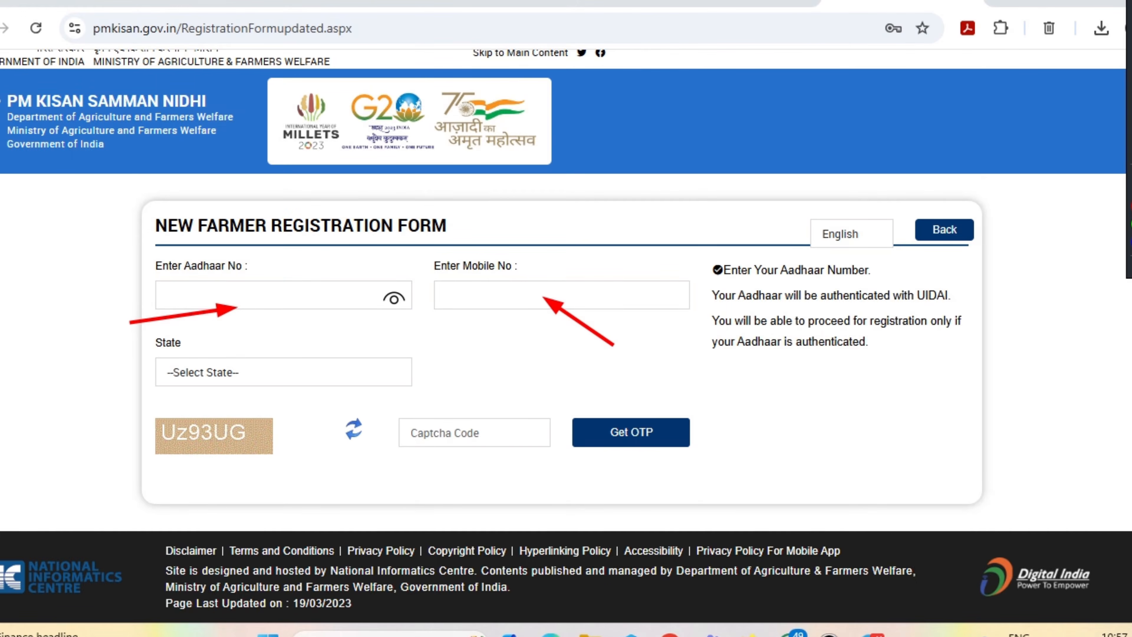
{"action": "left_click", "coordinate": [283, 372]}
{"action": "left_click", "coordinate": [199, 303]}
{"action": "left_click_drag", "start_coordinate": [56, 454], "coordinate": [134, 445]}
{"action": "left_click_drag", "start_coordinate": [287, 483], "coordinate": [406, 443]}
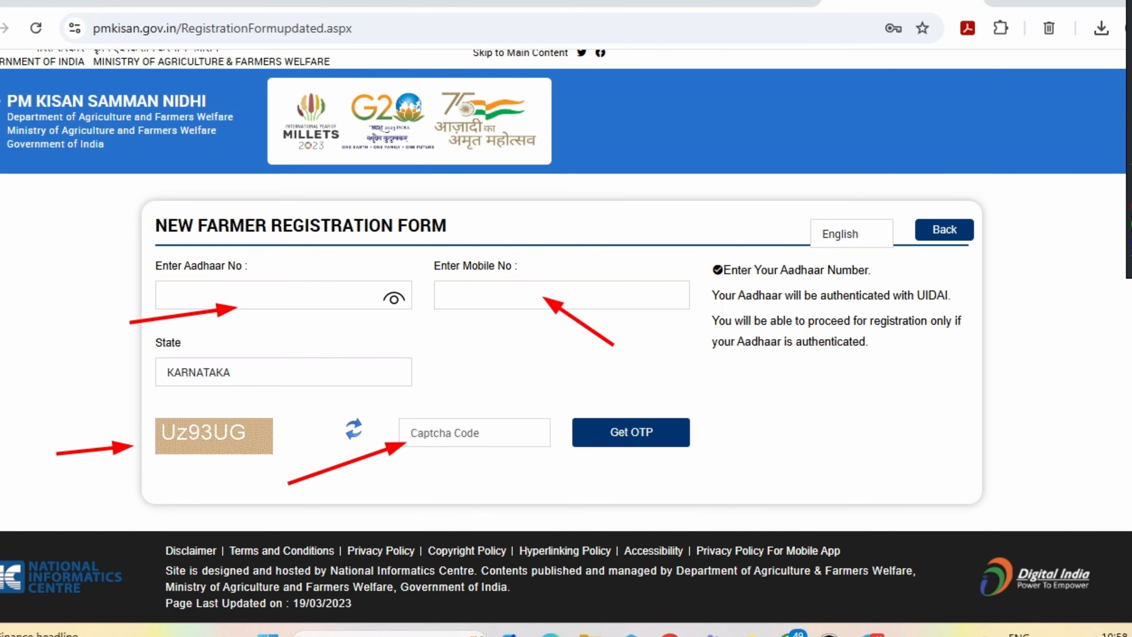
{"action": "left_click_drag", "start_coordinate": [810, 414], "coordinate": [691, 419]}
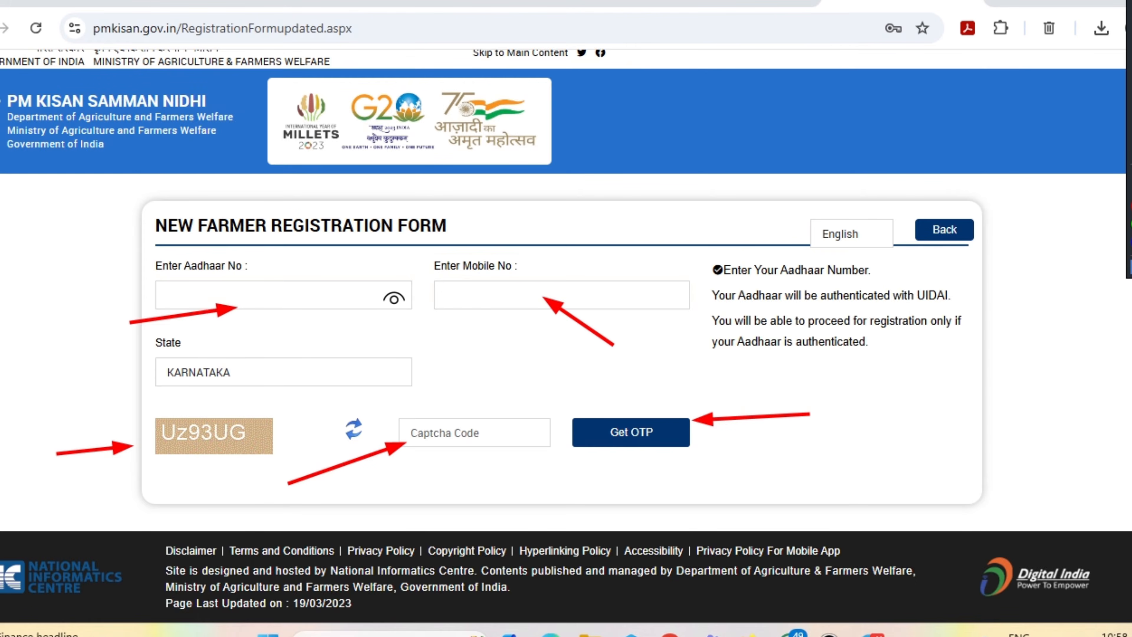
{"action": "key", "text": "ctrl+z"}
{"action": "key", "text": "ctrl+z"}
{"action": "key", "text": "ctrl+z"}
{"action": "key", "text": "ctrl+z"}
{"action": "key", "text": "ctrl+z"}
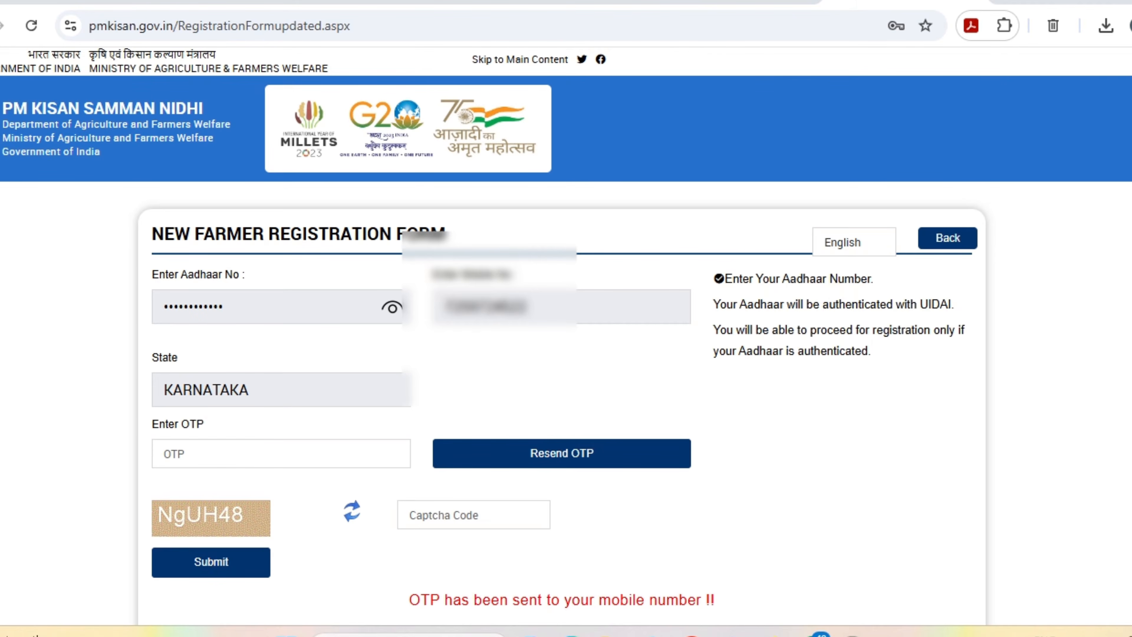
{"action": "left_click", "coordinate": [280, 454]}
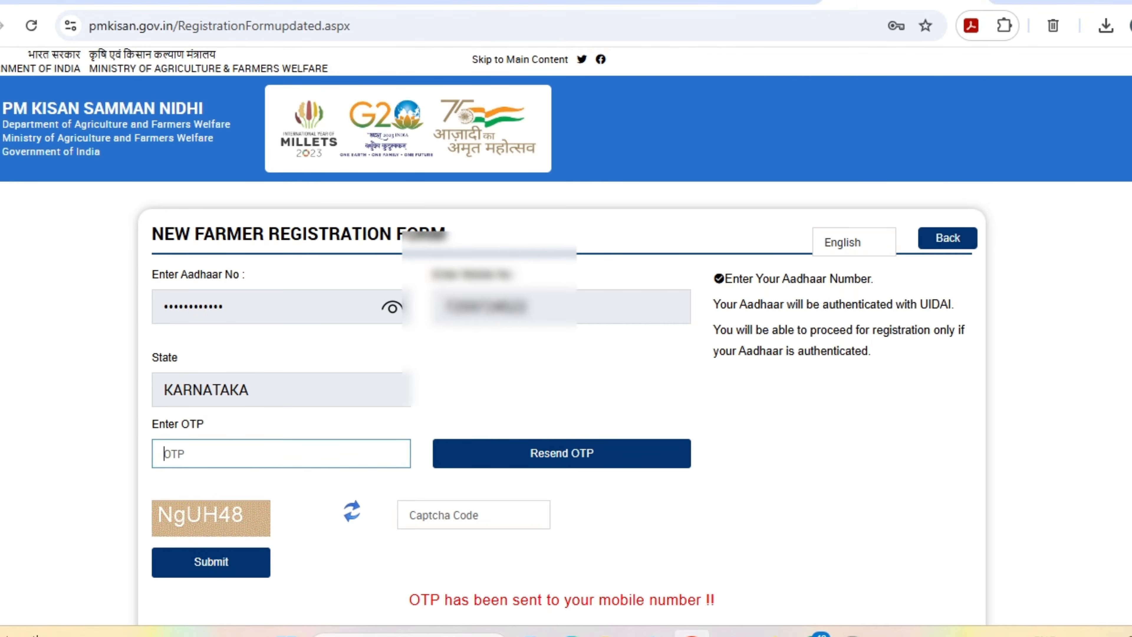
{"action": "left_click", "coordinate": [473, 514]}
{"action": "type", "text": "N"}
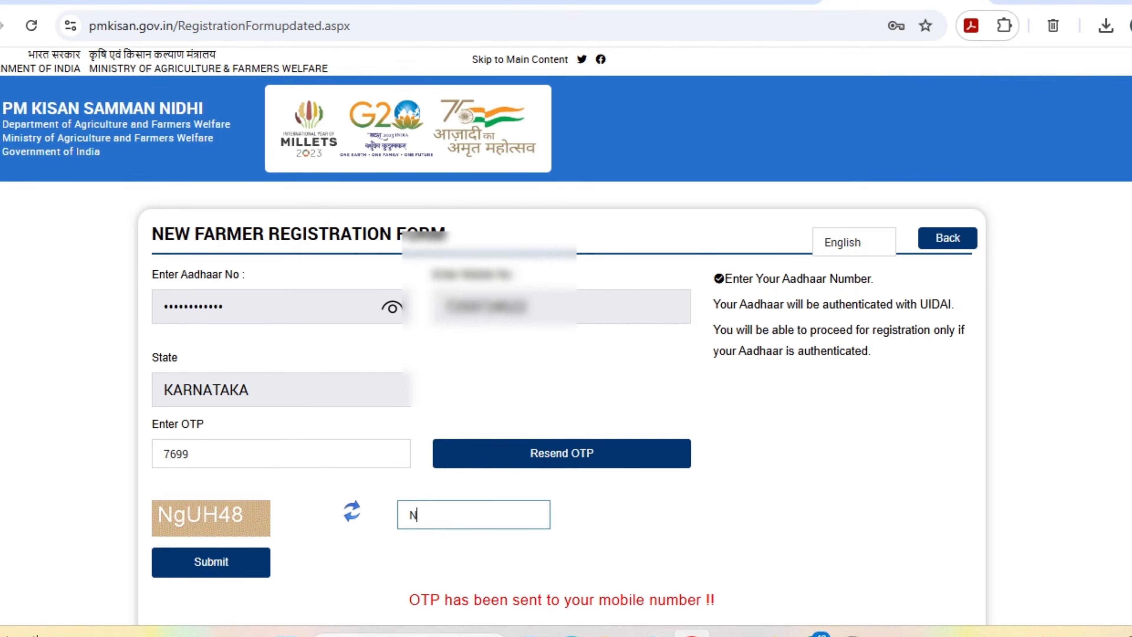
{"action": "type", "text": "gUH48"}
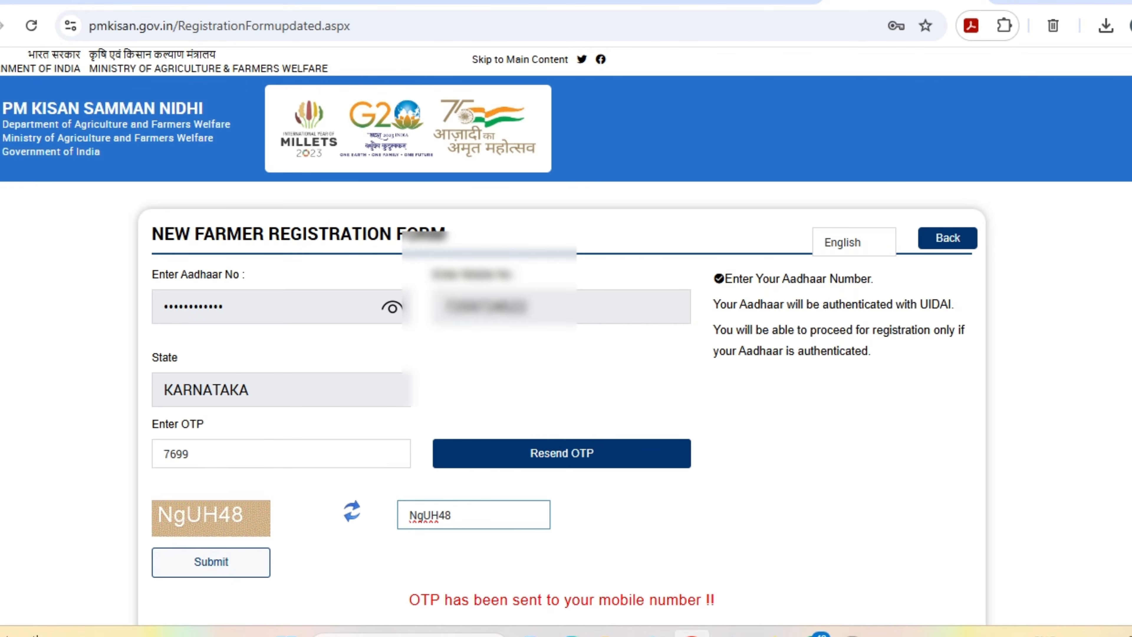
{"action": "left_click", "coordinate": [211, 562]}
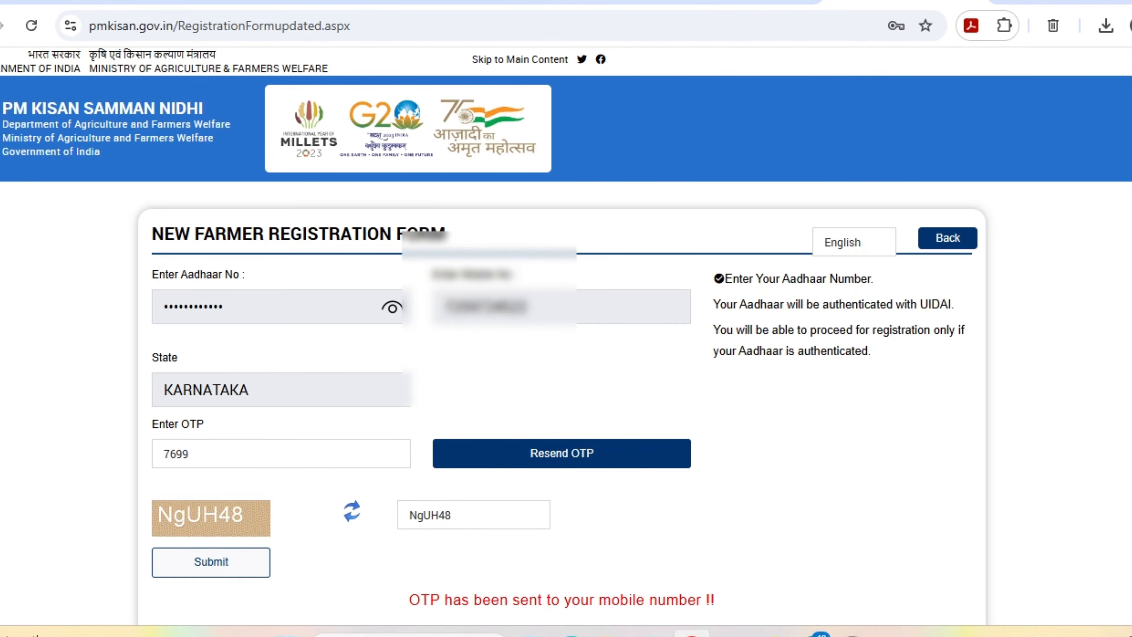
{"action": "scroll", "coordinate": [566, 335], "scroll_direction": "down", "scroll_amount": 2}
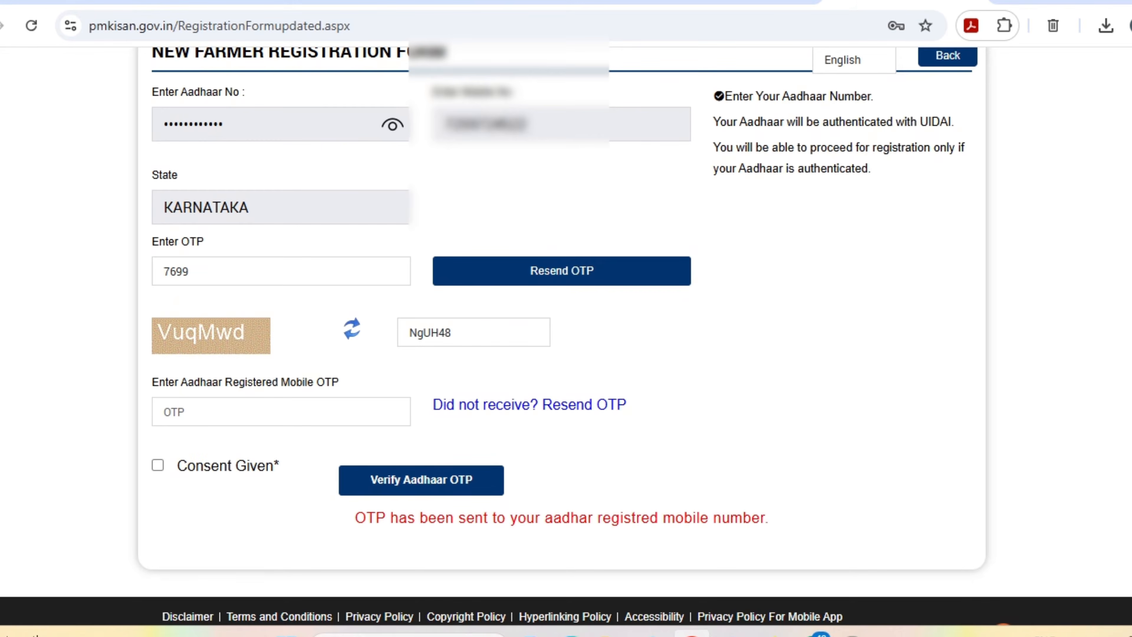
{"action": "left_click", "coordinate": [281, 412]}
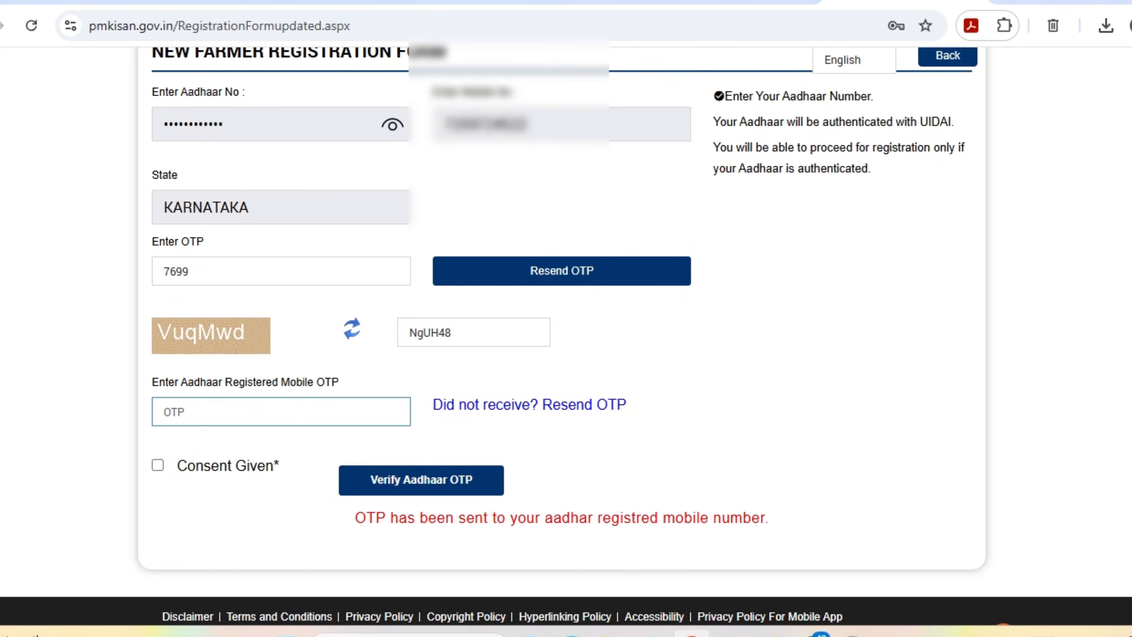
{"action": "scroll", "coordinate": [566, 334], "scroll_direction": "down", "scroll_amount": 1}
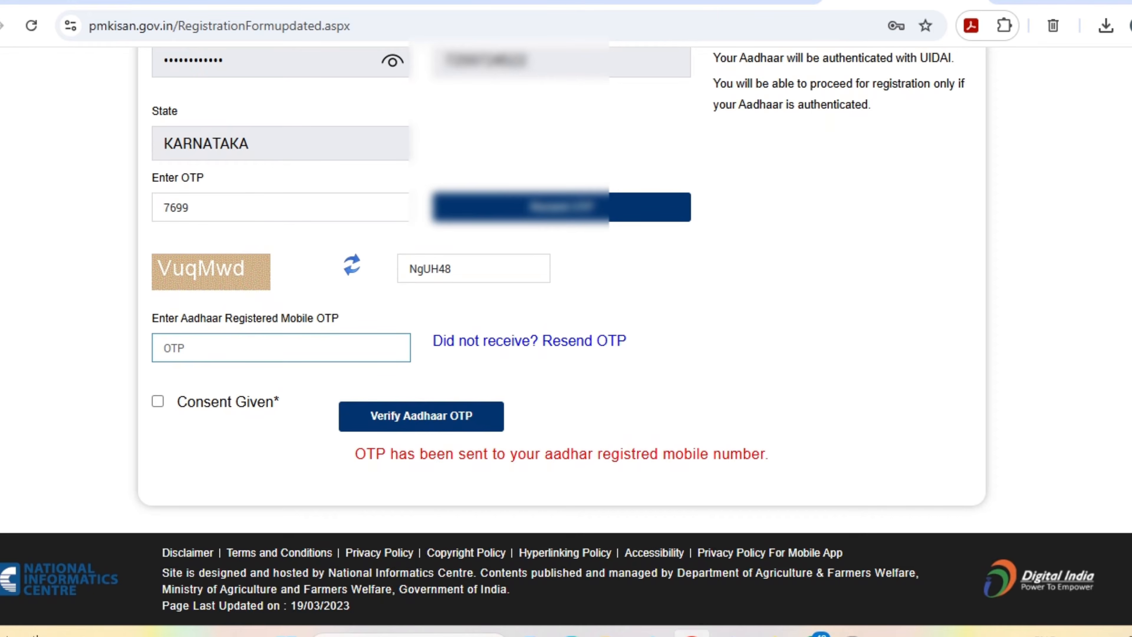
{"action": "left_click", "coordinate": [157, 401]}
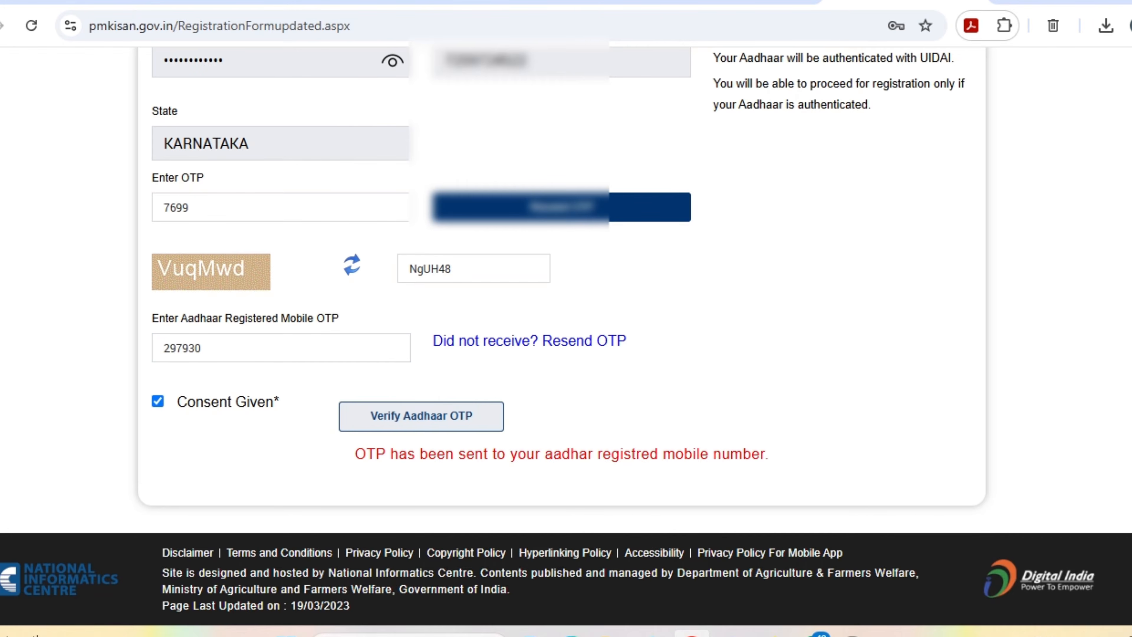
{"action": "left_click", "coordinate": [422, 415]}
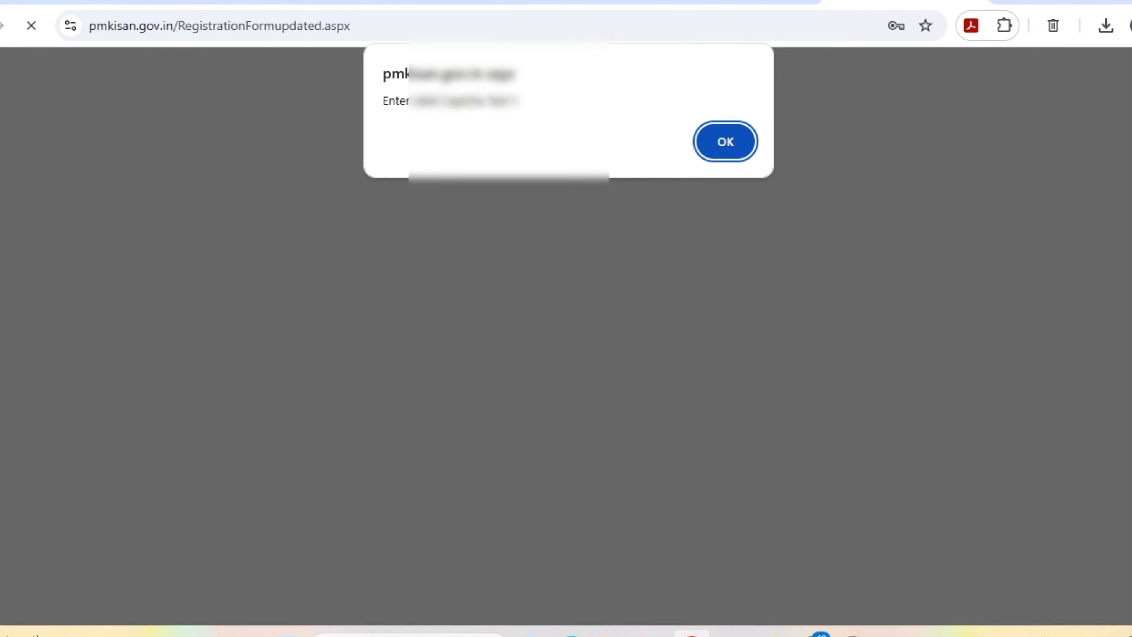
Step: Dismiss the portal alert and enter the fresh captcha code Lpz
{"action": "left_click", "coordinate": [726, 142]}
{"action": "scroll", "coordinate": [566, 334], "scroll_direction": "down", "scroll_amount": 4}
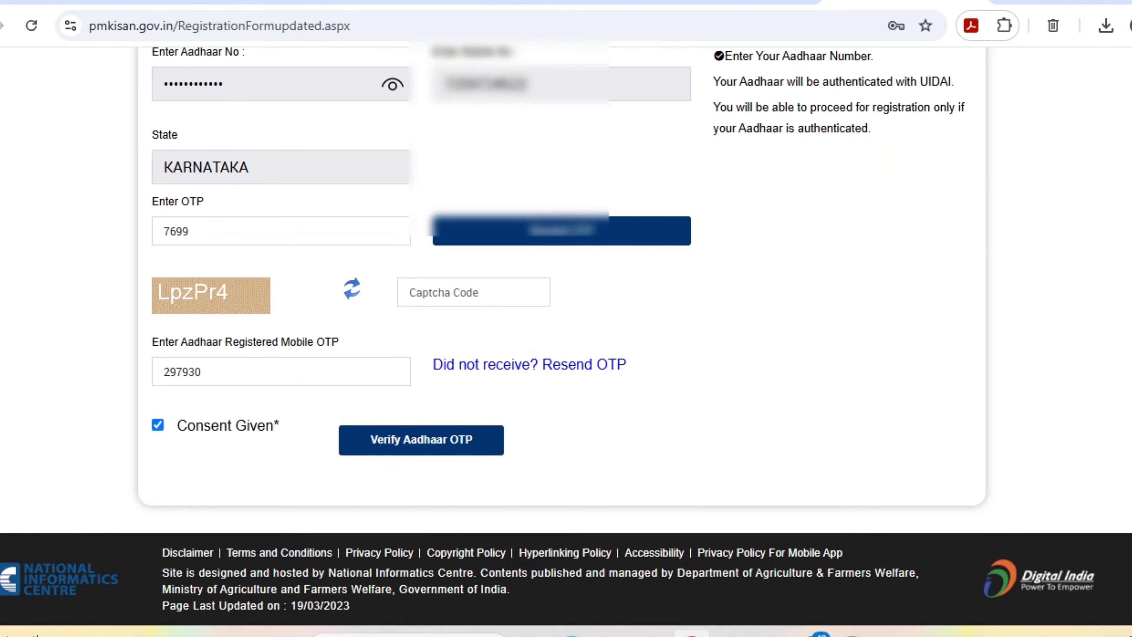
{"action": "left_click", "coordinate": [474, 293]}
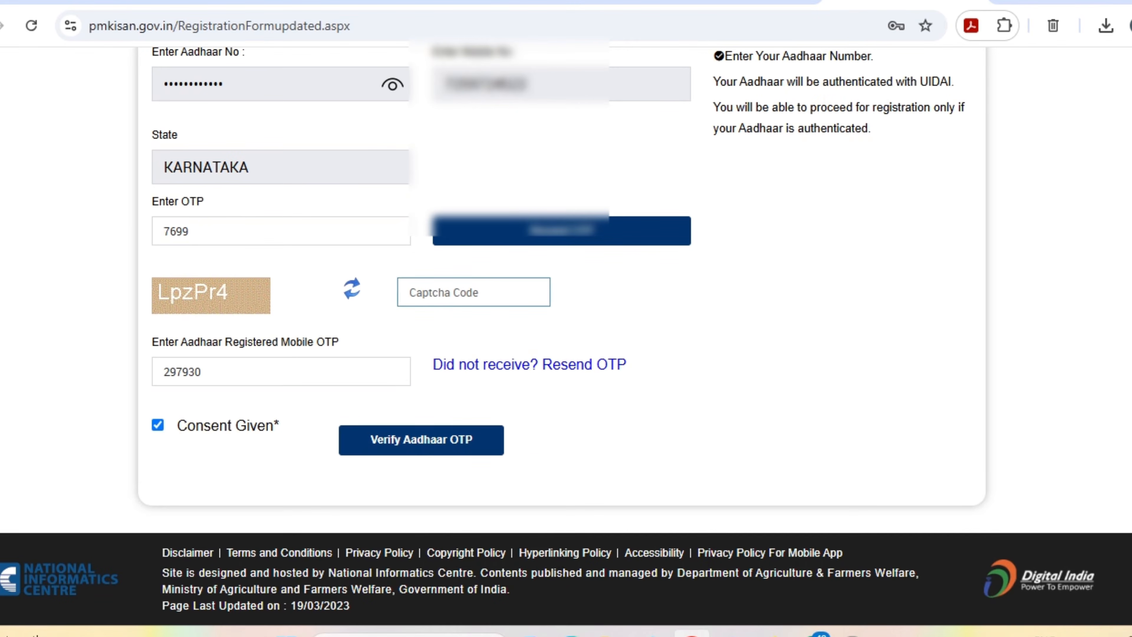
{"action": "type", "text": "Lpz"}
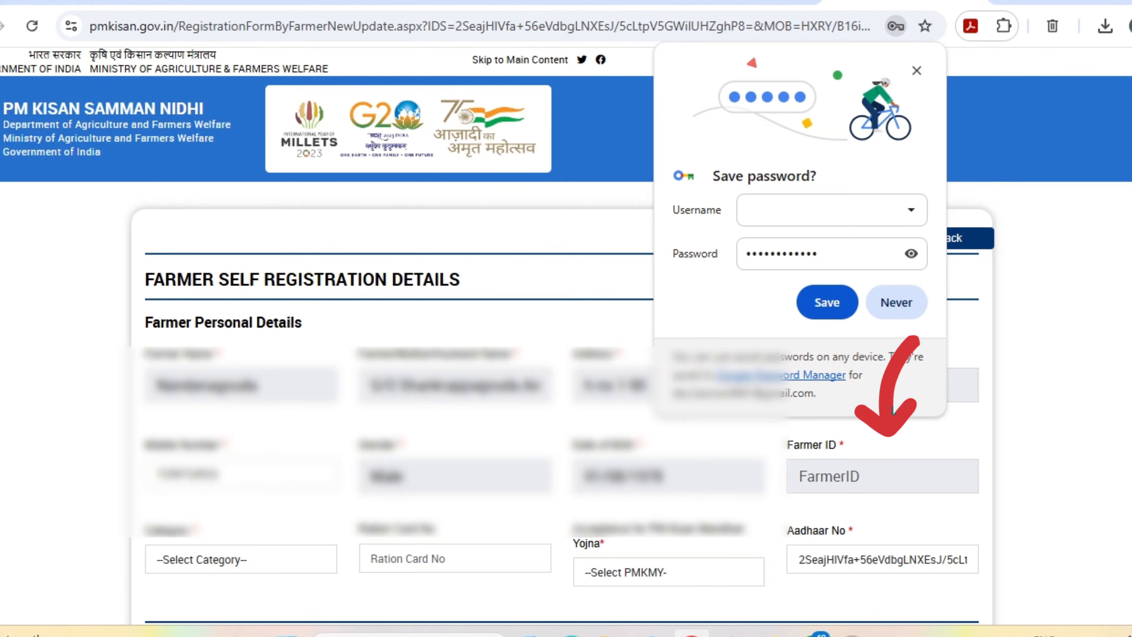
Step: Decline saving the password and zoom the page to 125% to review the prefilled details
{"action": "left_click", "coordinate": [896, 302]}
{"action": "scroll", "coordinate": [566, 335], "scroll_direction": "down", "scroll_amount": 1}
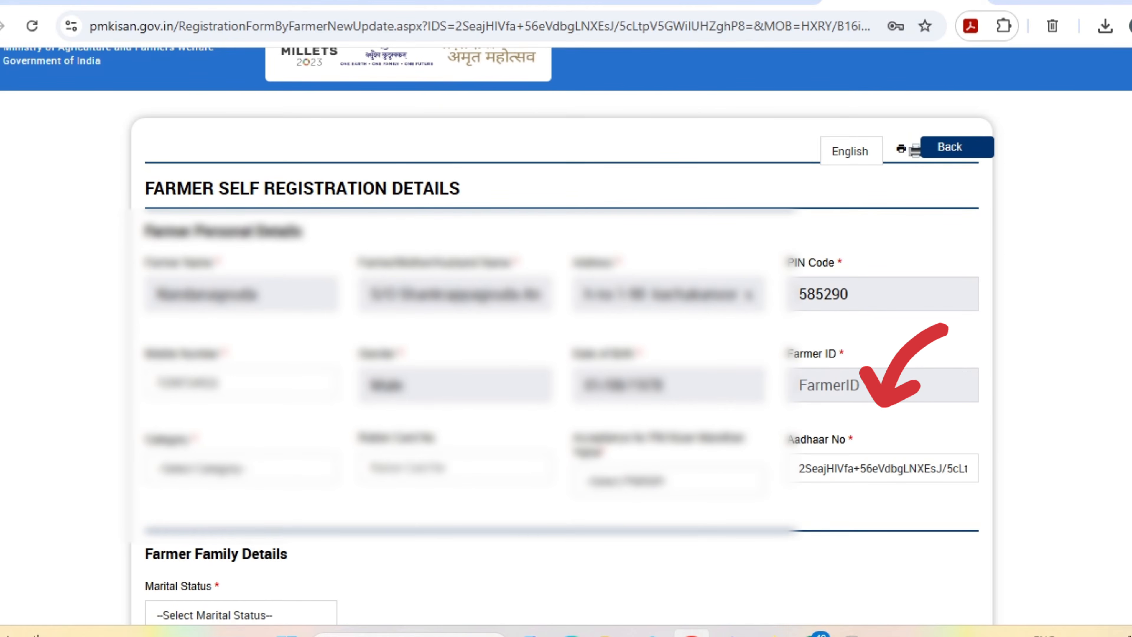
{"action": "key", "text": "ctrl+plus"}
{"action": "key", "text": "ctrl+plus"}
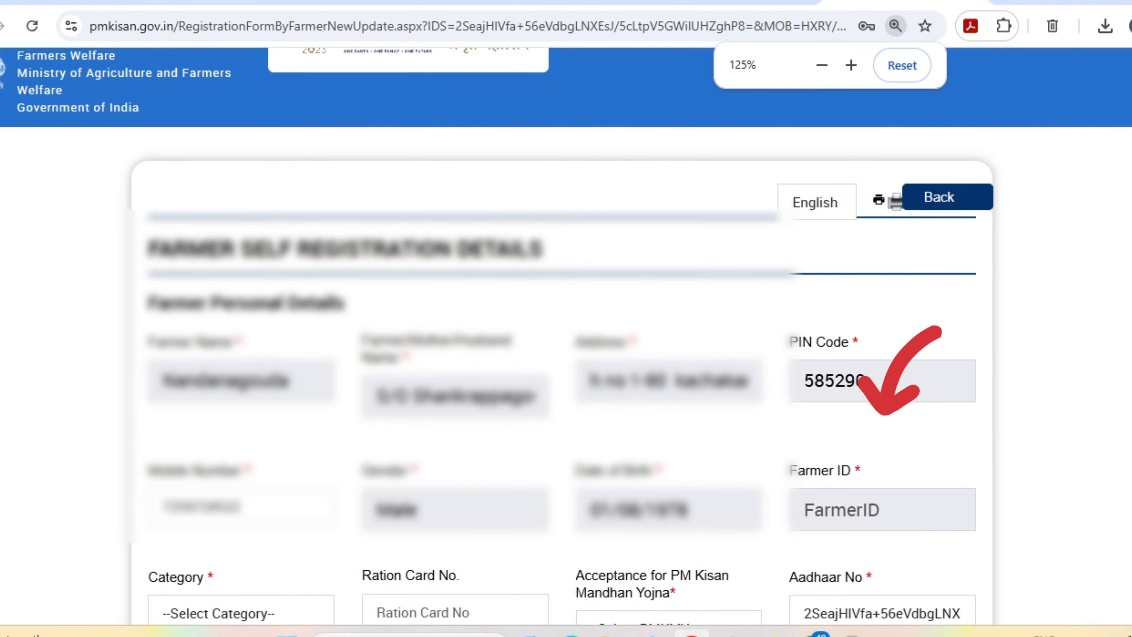
{"action": "scroll", "coordinate": [566, 334], "scroll_direction": "down", "scroll_amount": 2}
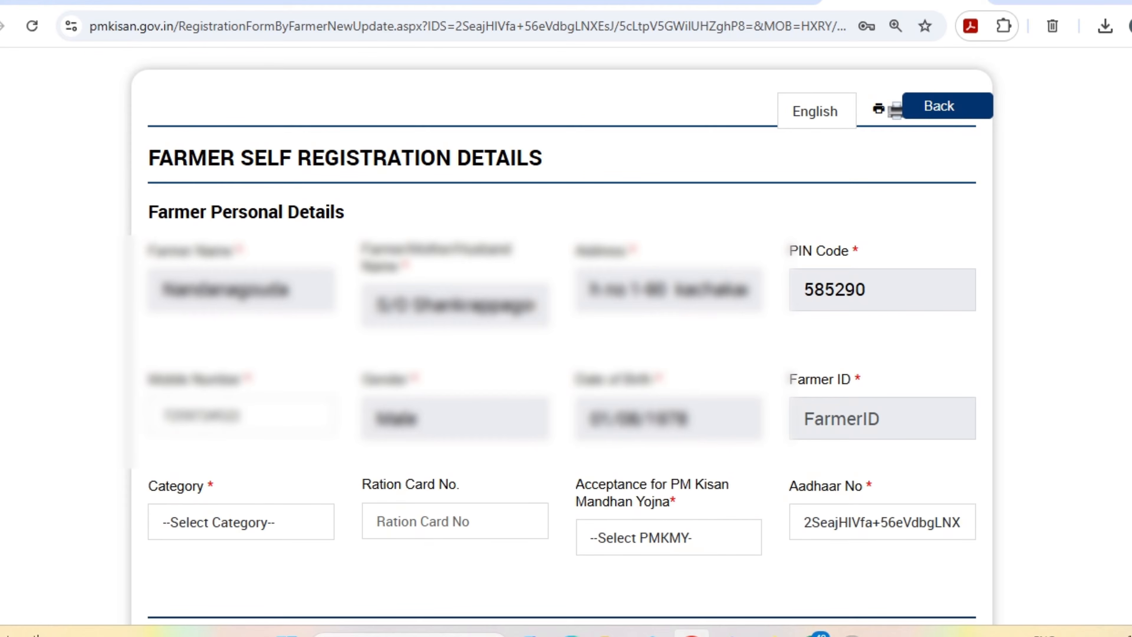
Step: Set the farmer's Category to General/Others
{"action": "left_click", "coordinate": [241, 522]}
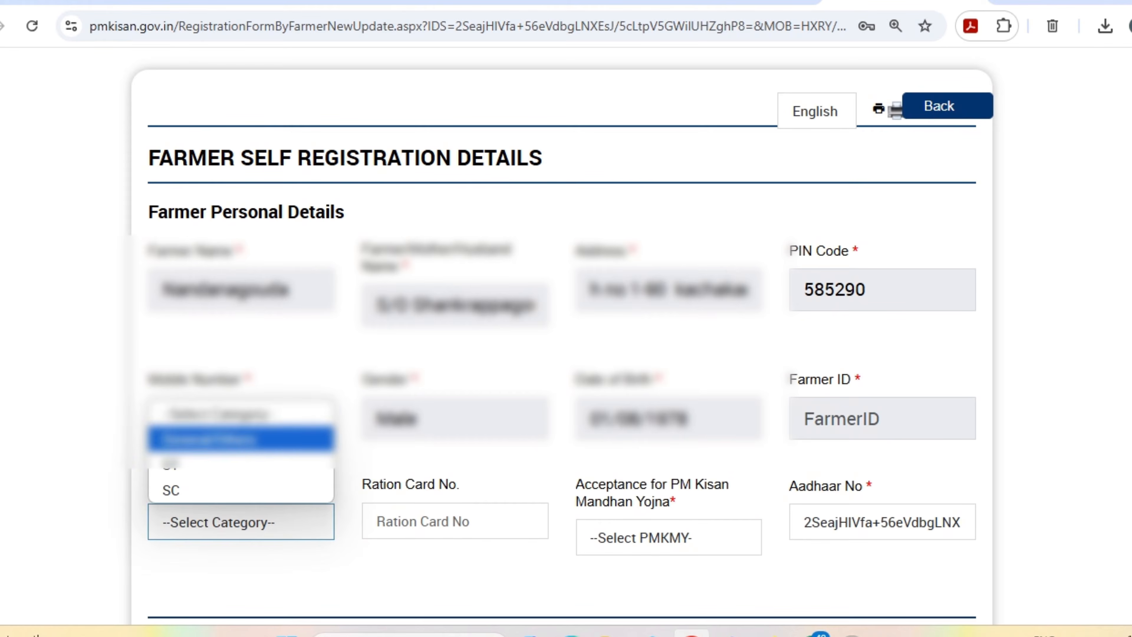
{"action": "left_click", "coordinate": [223, 440]}
{"action": "left_click", "coordinate": [454, 521]}
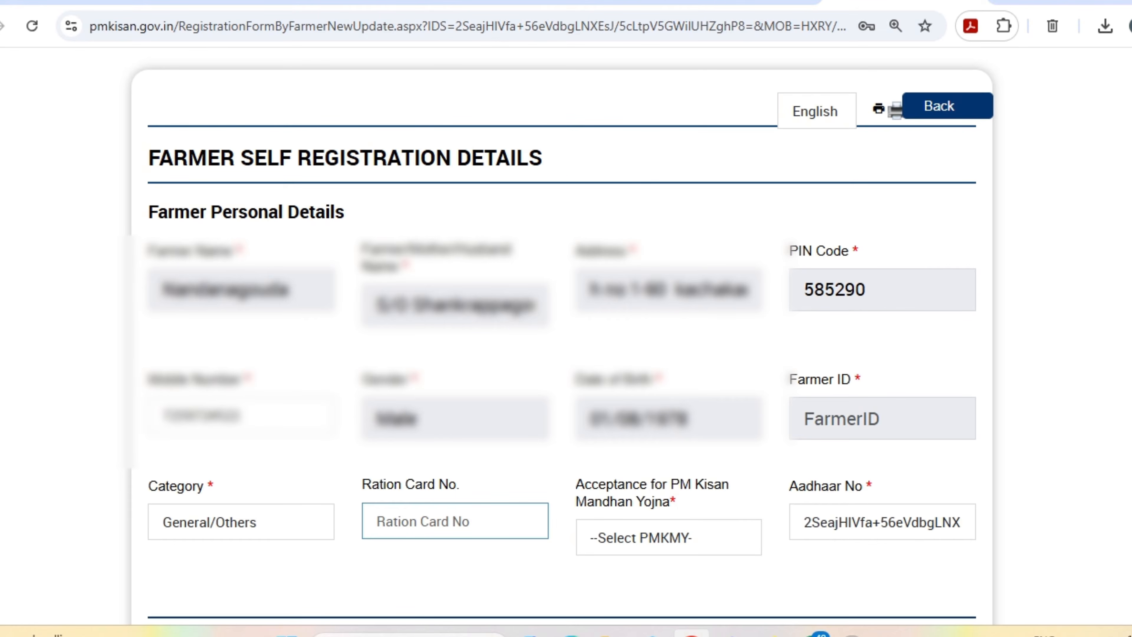
Step: Accept PM Kisan Mandhan Yojna with Yes, then check the Aadhaar No and Farmer ID fields
{"action": "left_click", "coordinate": [669, 537]}
{"action": "key", "text": "Return"}
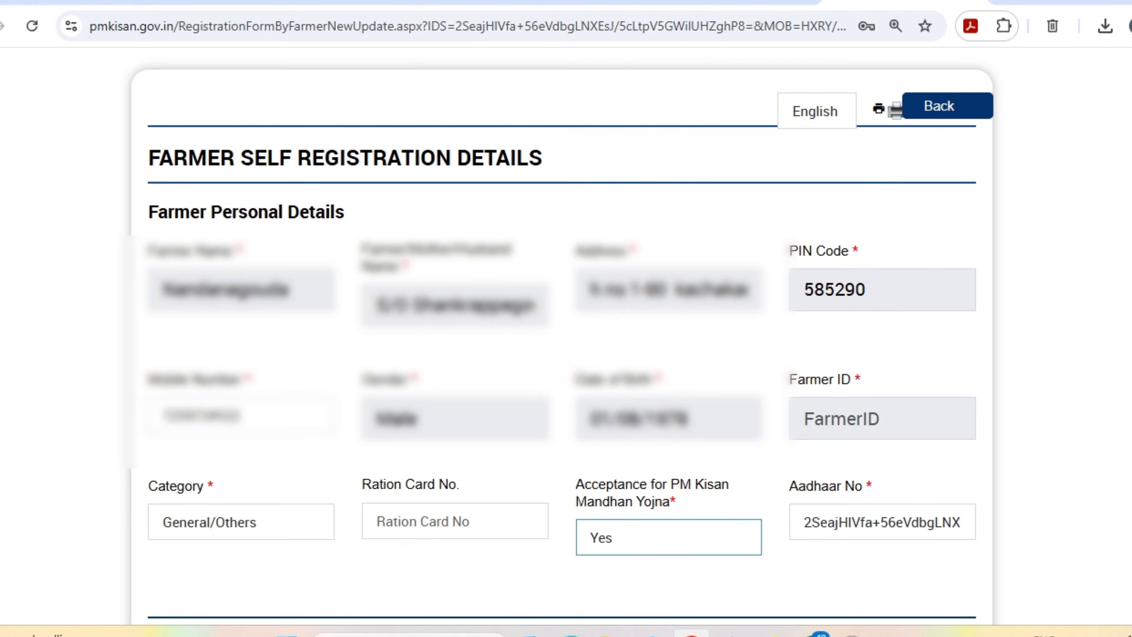
{"action": "left_click", "coordinate": [865, 522]}
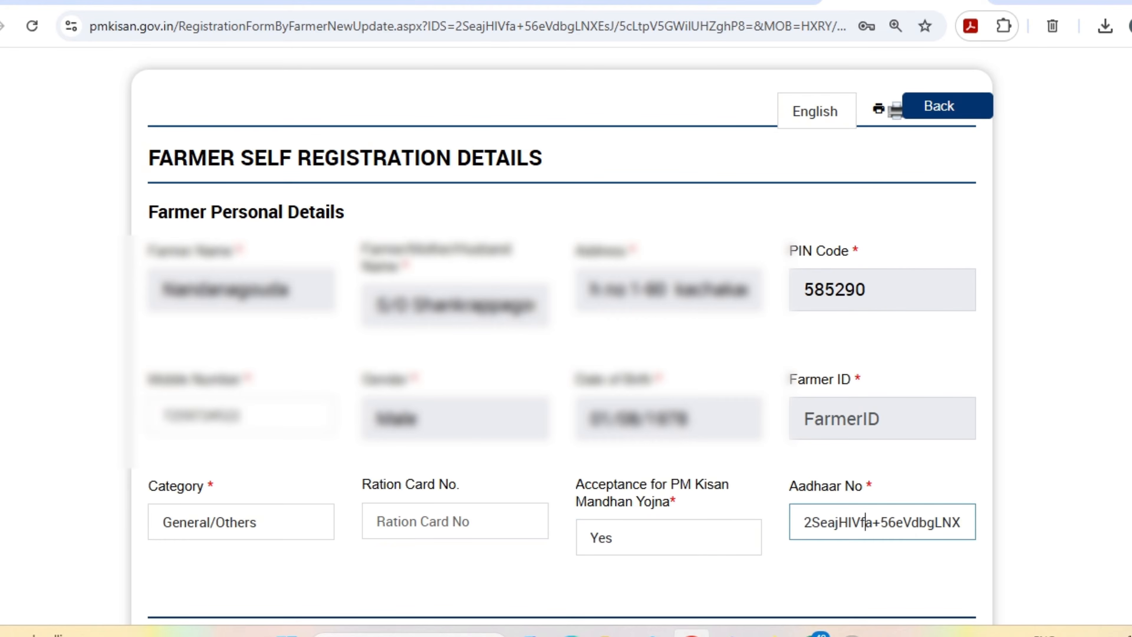
{"action": "double_click", "coordinate": [919, 522]}
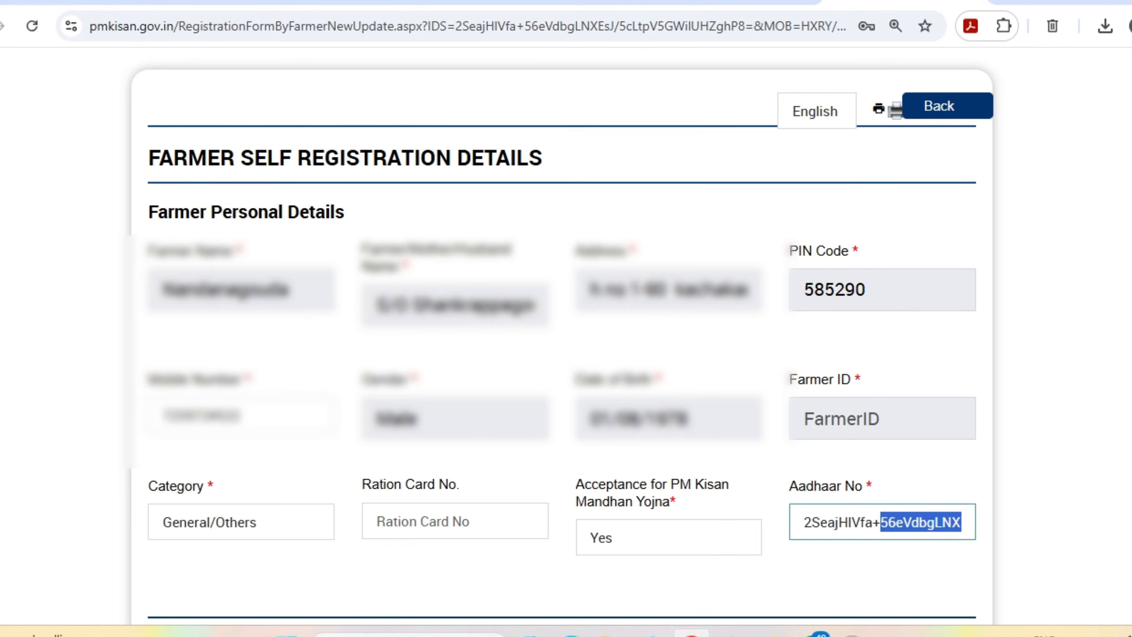
{"action": "left_click", "coordinate": [842, 418]}
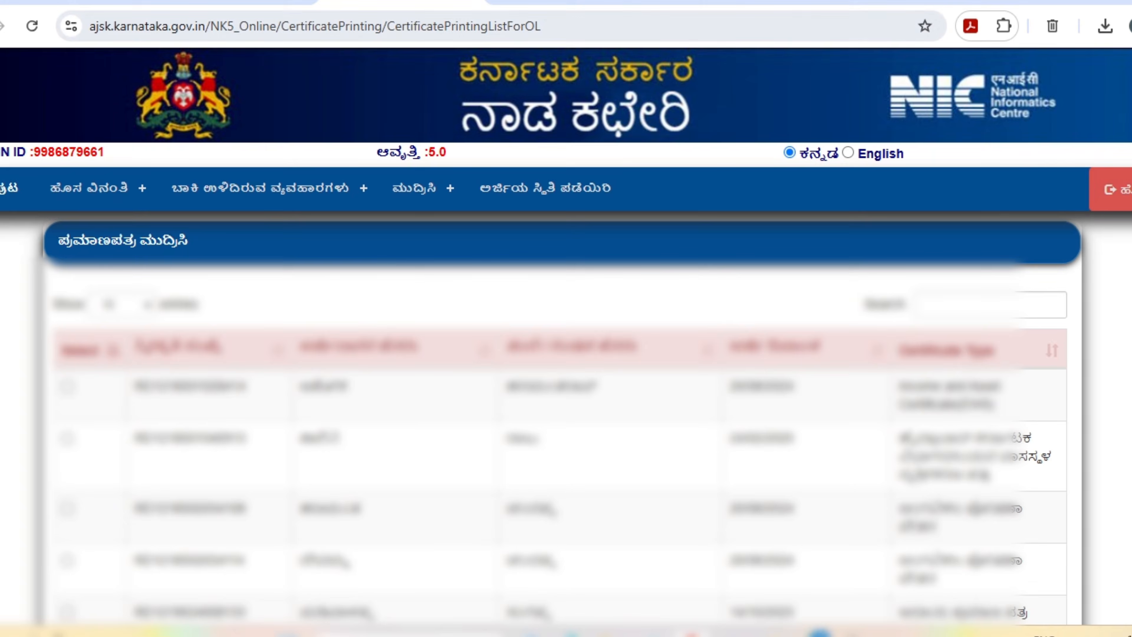
Step: Search Google for 'fruits karnataka' via the address-bar suggestion
{"action": "left_click", "coordinate": [501, 26]}
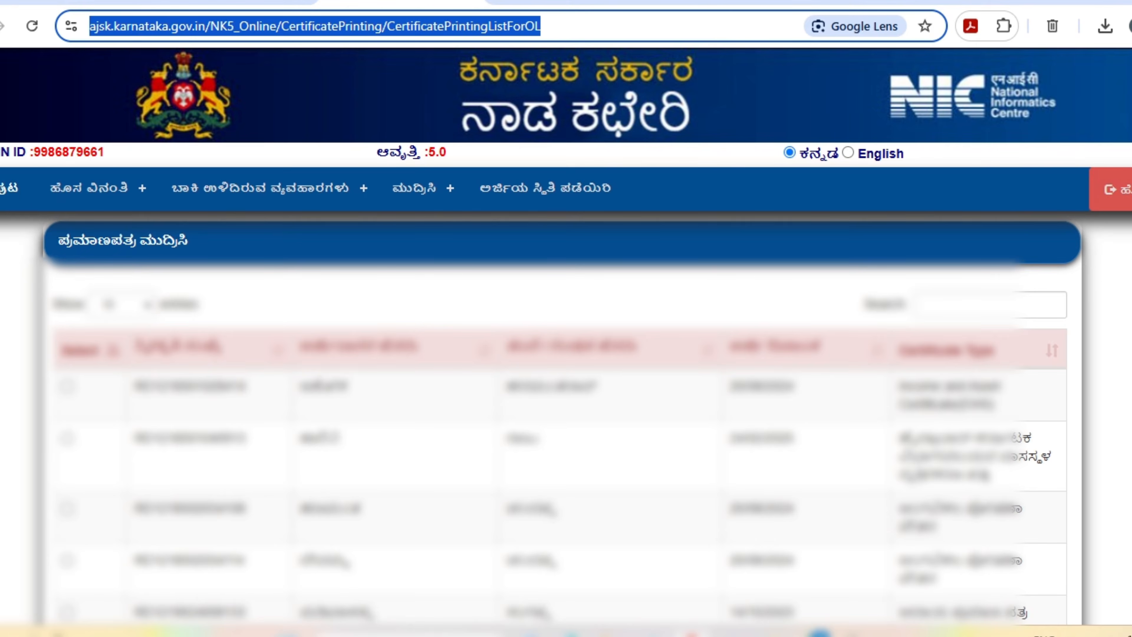
{"action": "type", "text": "FRUI"}
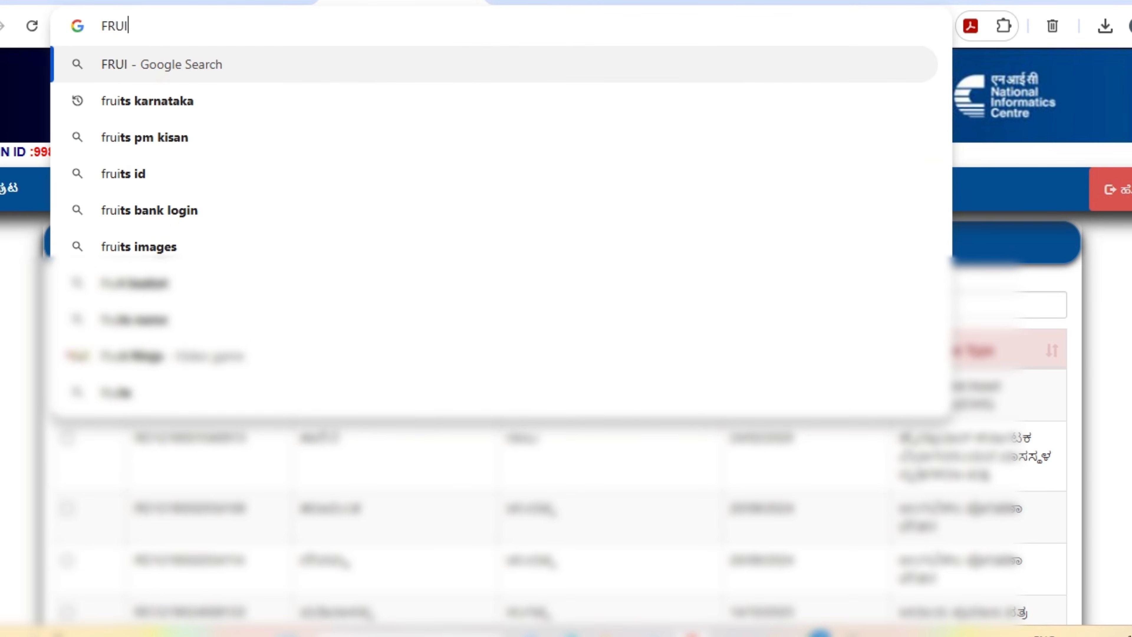
{"action": "left_click", "coordinate": [147, 101]}
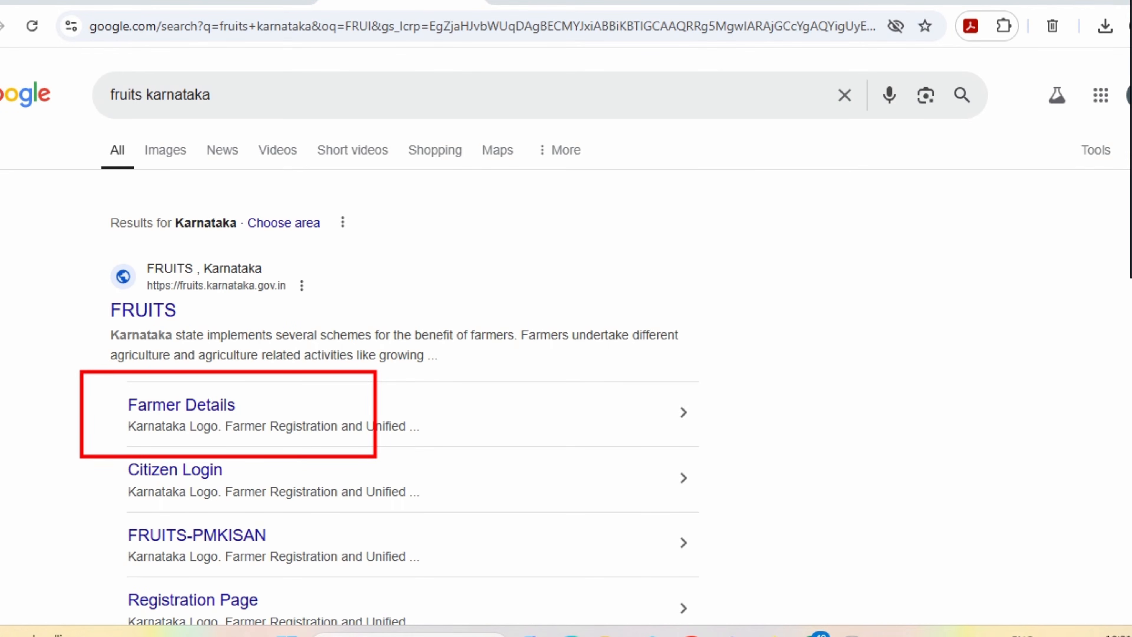
Step: On the FRUITS Farmer Details page, search by the farmer's Aadhaar number
{"action": "left_click", "coordinate": [182, 404]}
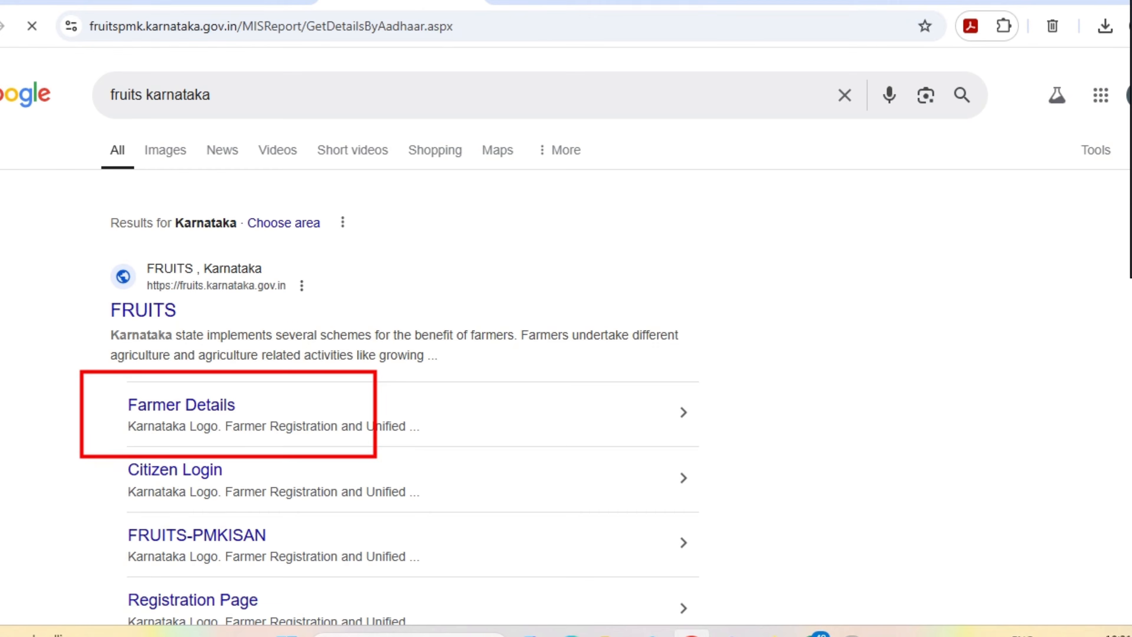
{"action": "left_click", "coordinate": [285, 374]}
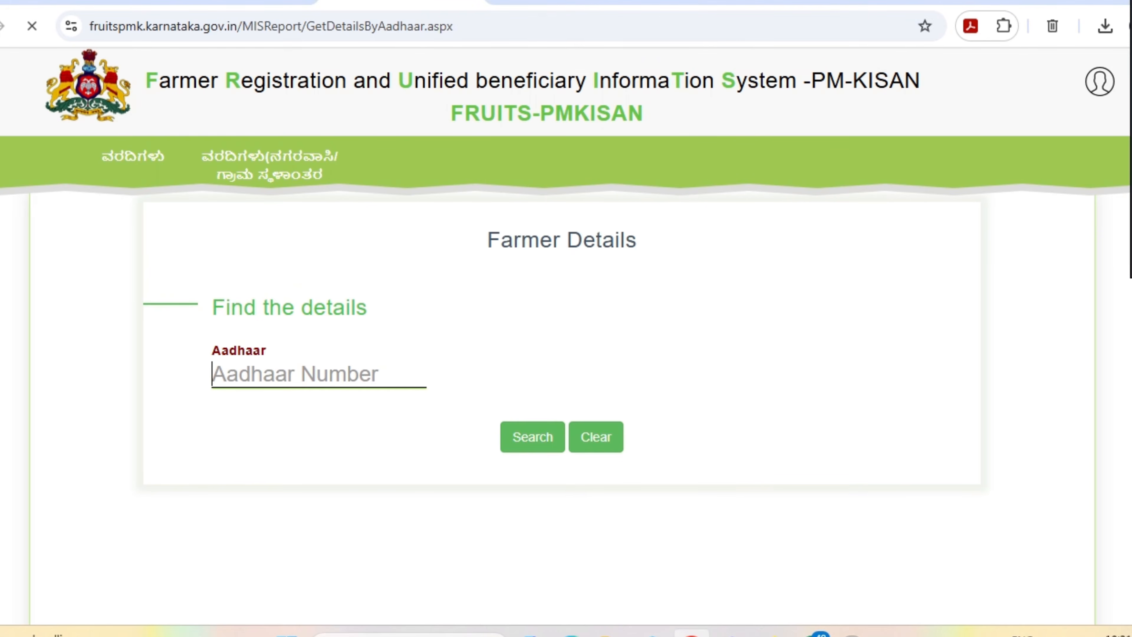
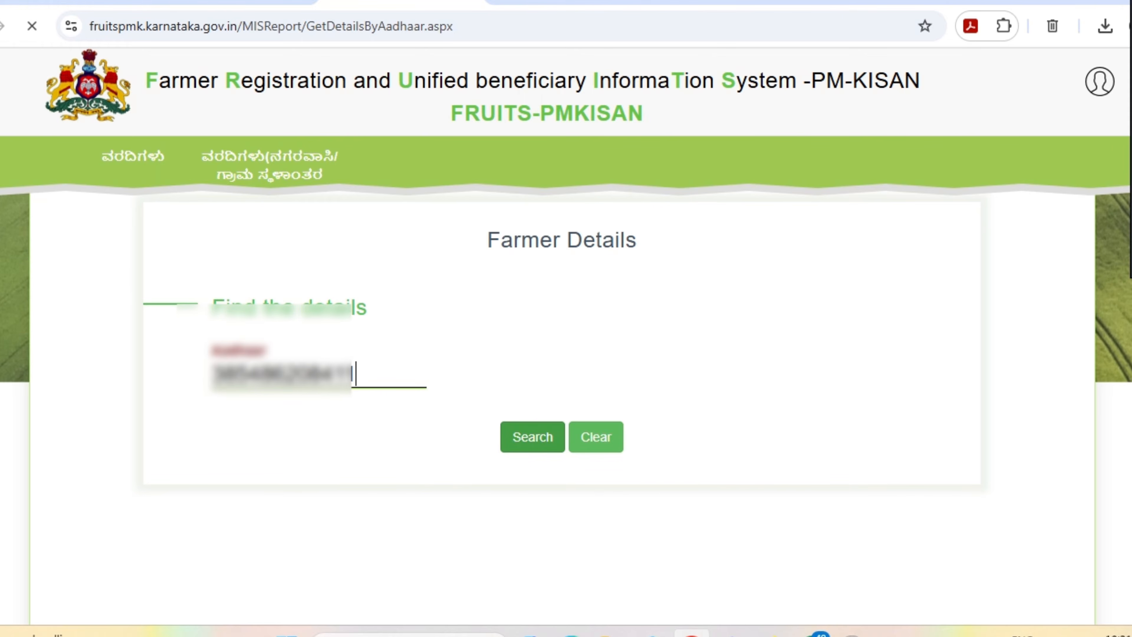
{"action": "left_click", "coordinate": [533, 436]}
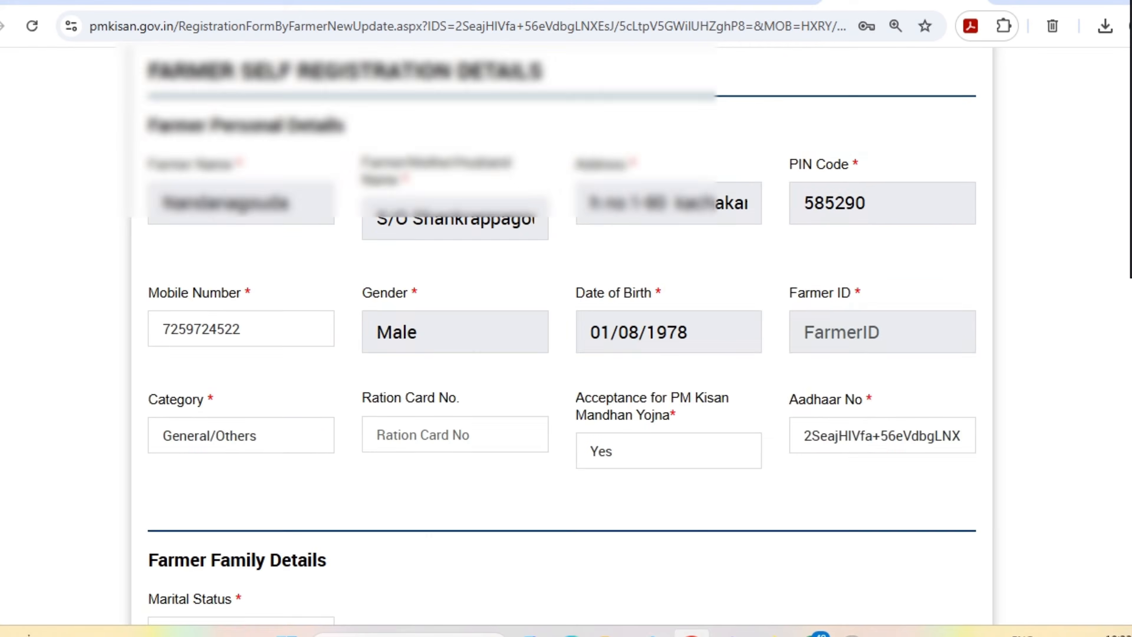
Step: Set marital status to Married, relation to Wife, and enter the wife's name
{"action": "scroll", "coordinate": [566, 334], "scroll_direction": "down", "scroll_amount": 5}
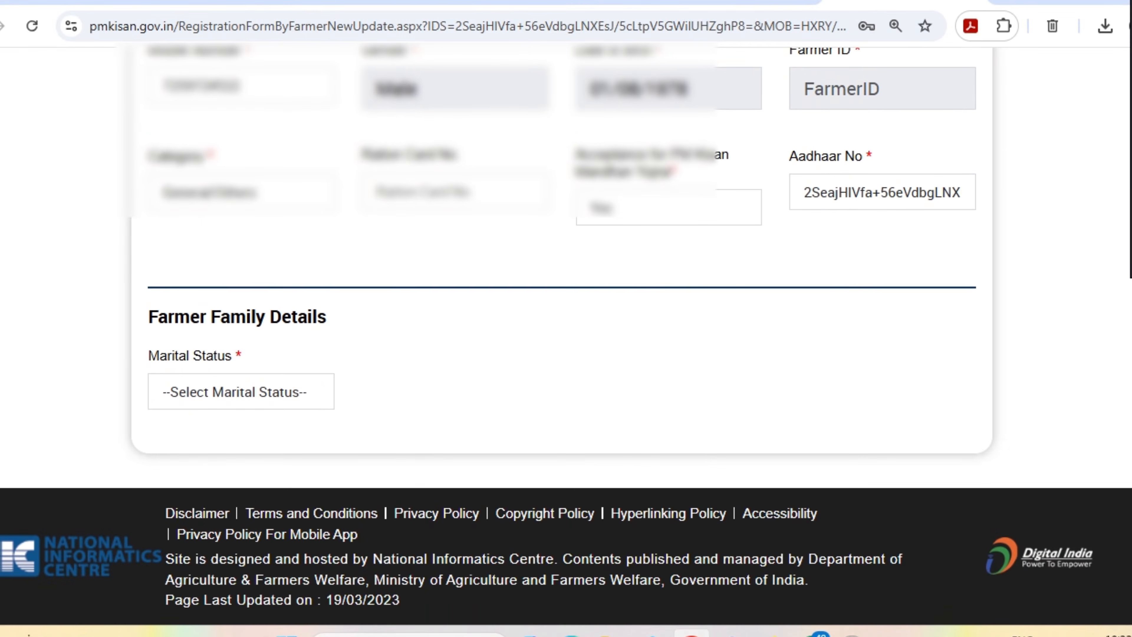
{"action": "left_click", "coordinate": [240, 391]}
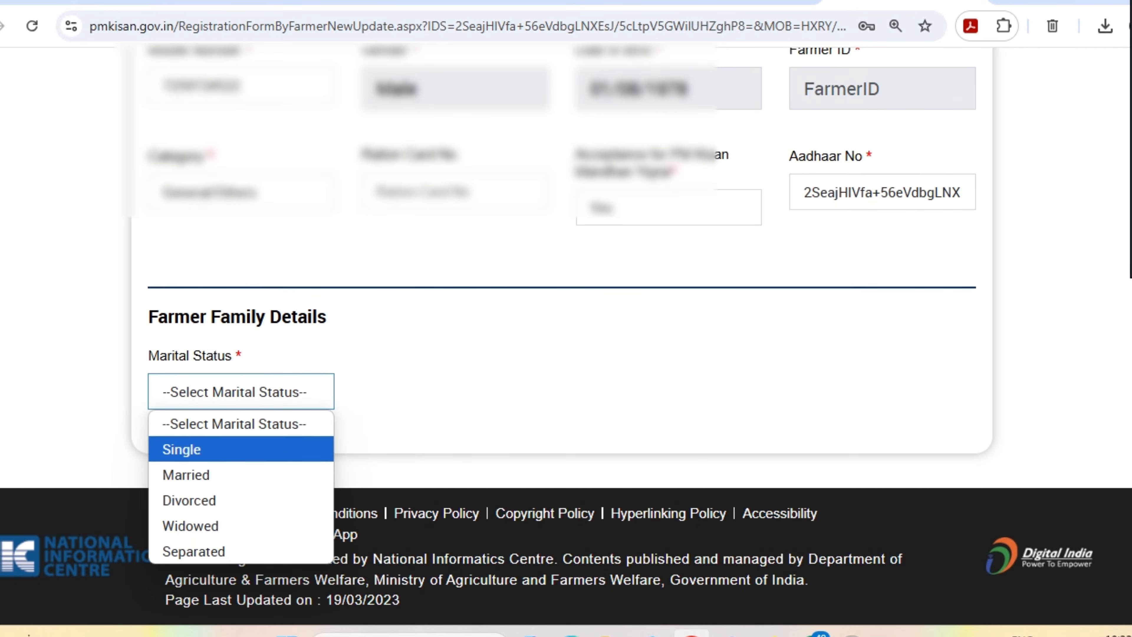
{"action": "left_click", "coordinate": [200, 474]}
{"action": "scroll", "coordinate": [566, 334], "scroll_direction": "down", "scroll_amount": 1}
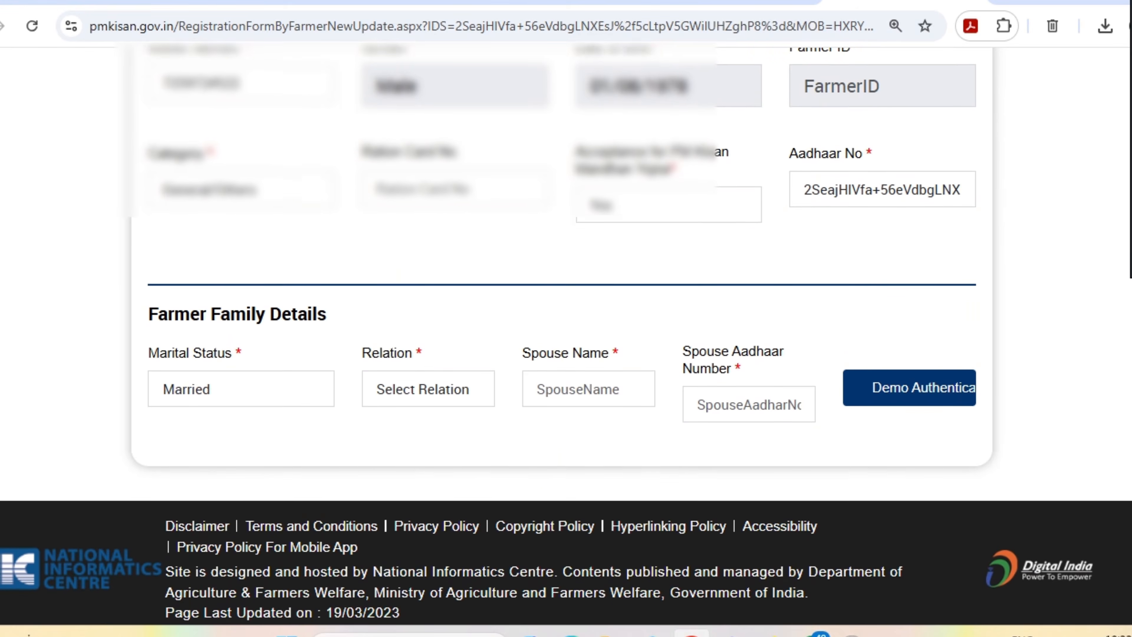
{"action": "left_click", "coordinate": [428, 377]}
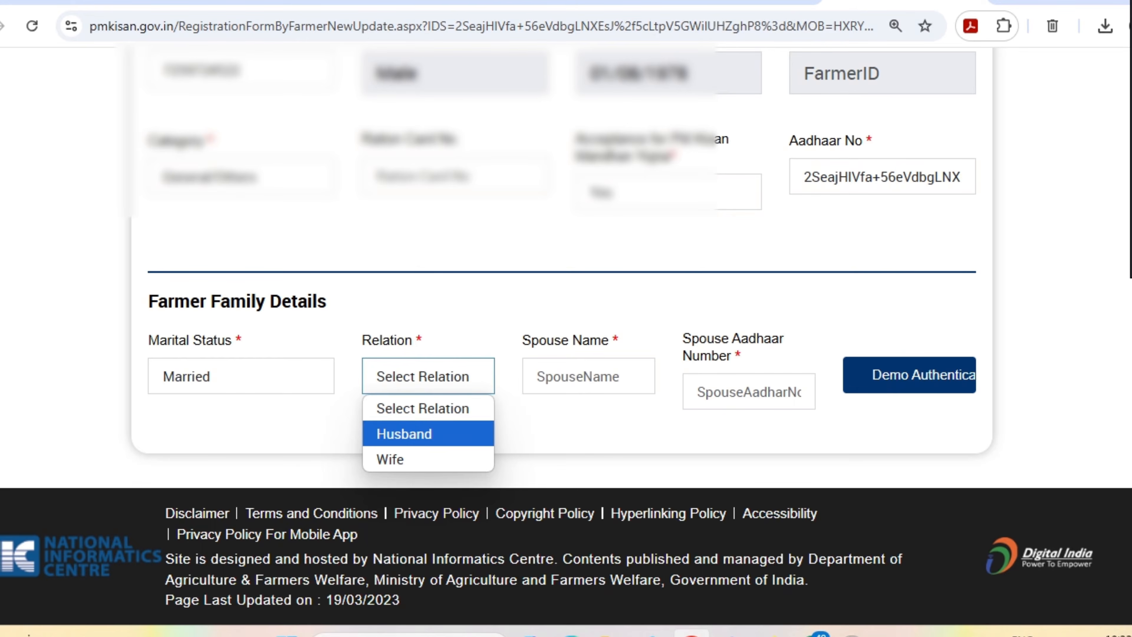
{"action": "left_click", "coordinate": [390, 460]}
{"action": "left_click", "coordinate": [588, 376]}
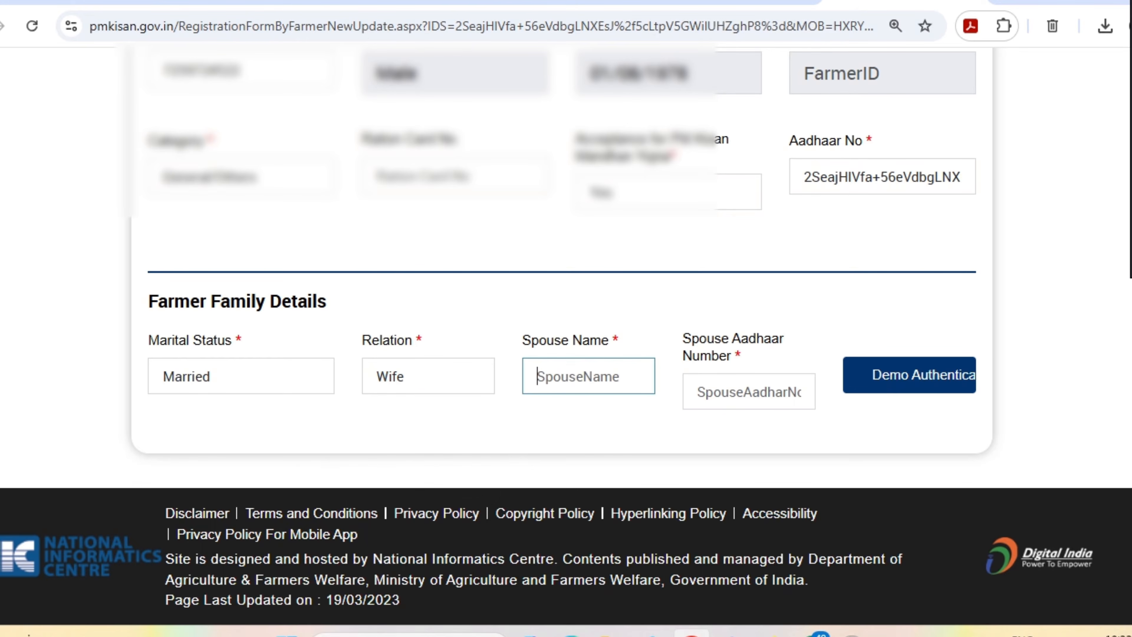
{"action": "type", "text": "LAXMI"}
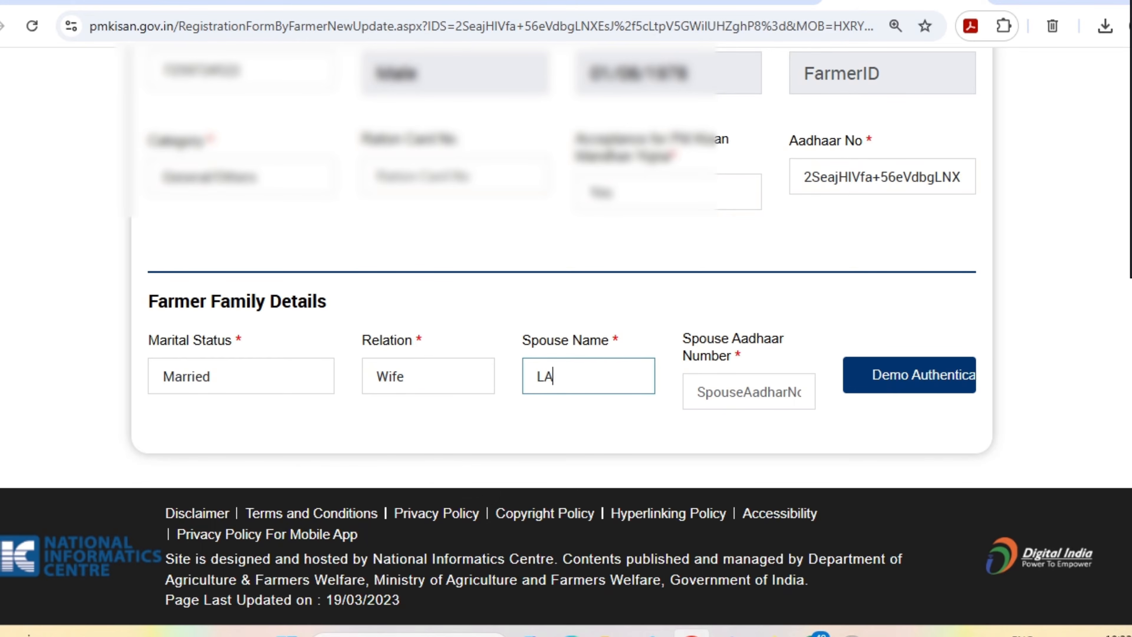
Step: Enter a ration card number and the spouse's Aadhaar number, then run Demo Authentication
{"action": "left_click", "coordinate": [749, 392]}
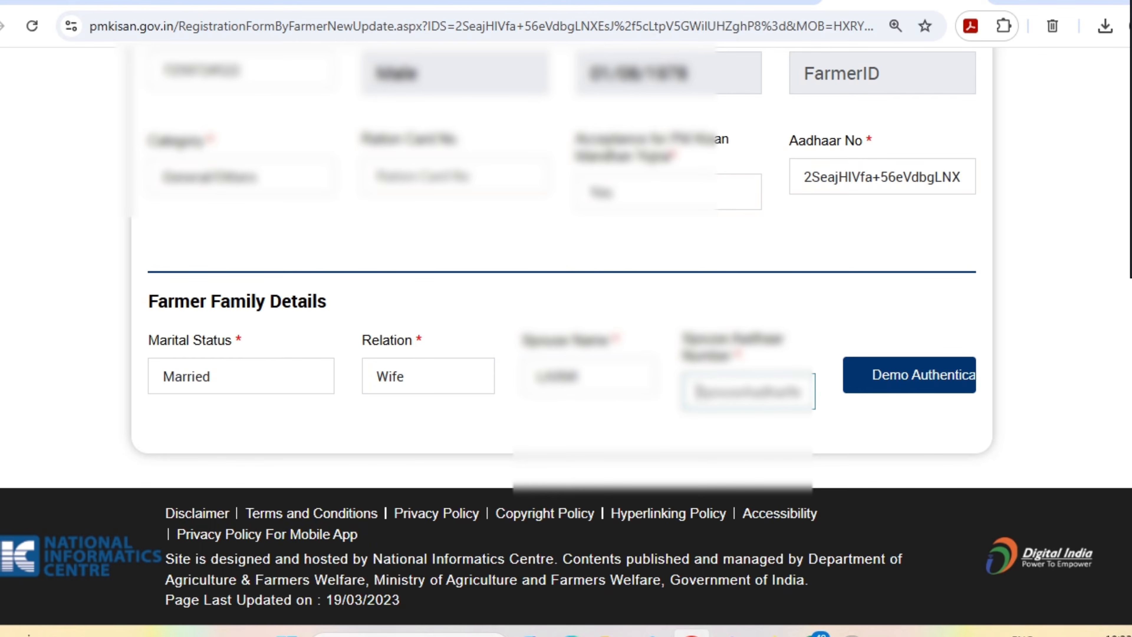
{"action": "left_click", "coordinate": [454, 177]}
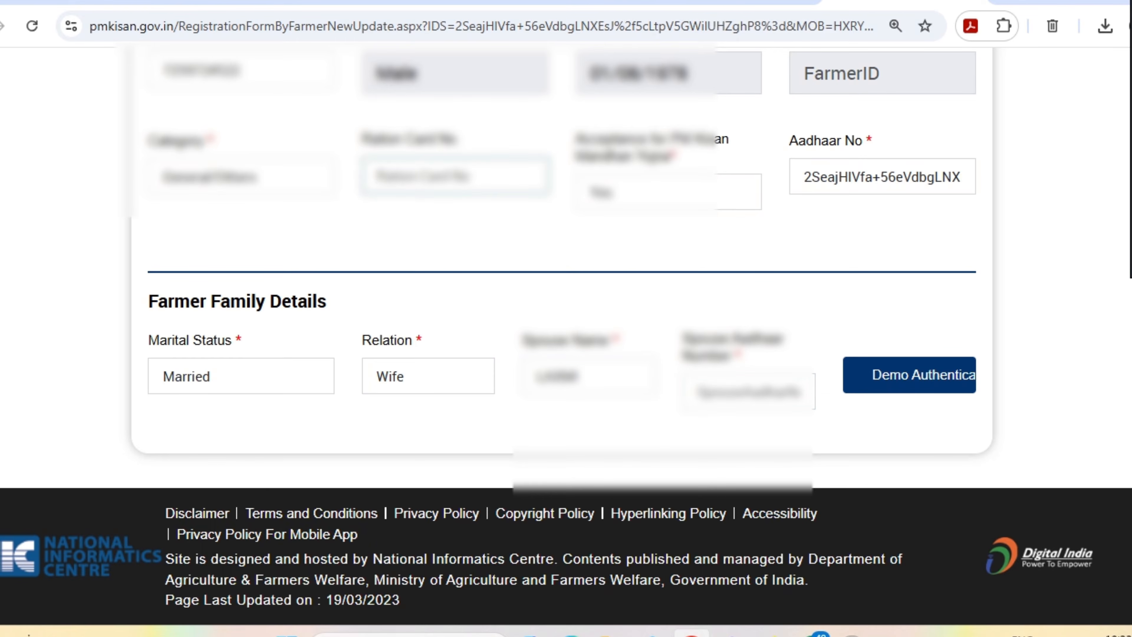
{"action": "type", "text": "000000"}
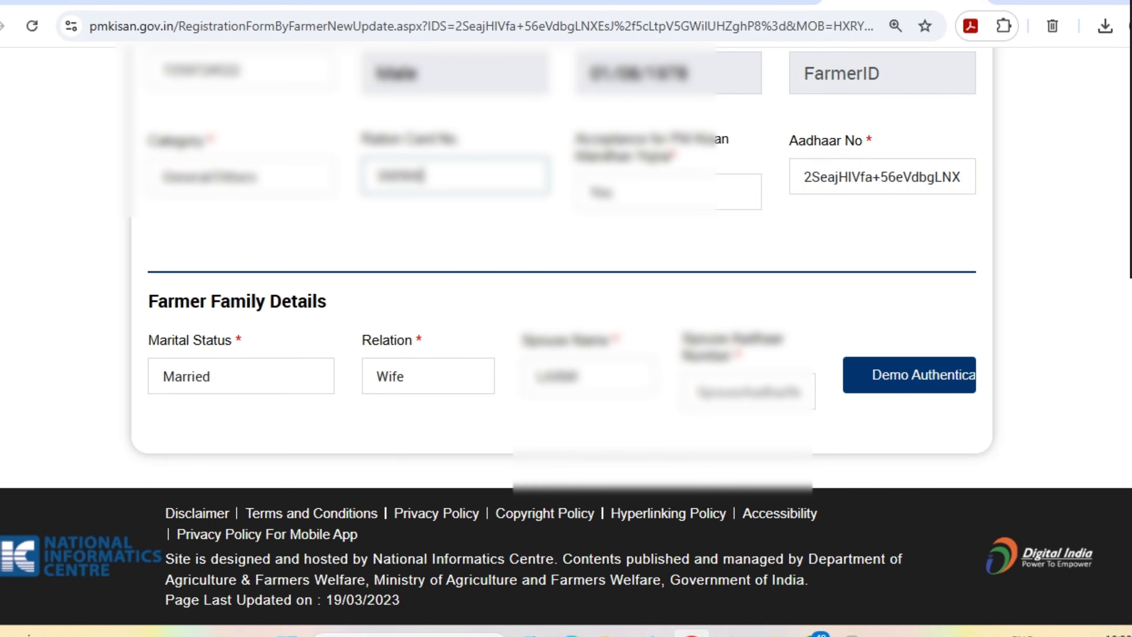
{"action": "left_click", "coordinate": [745, 392]}
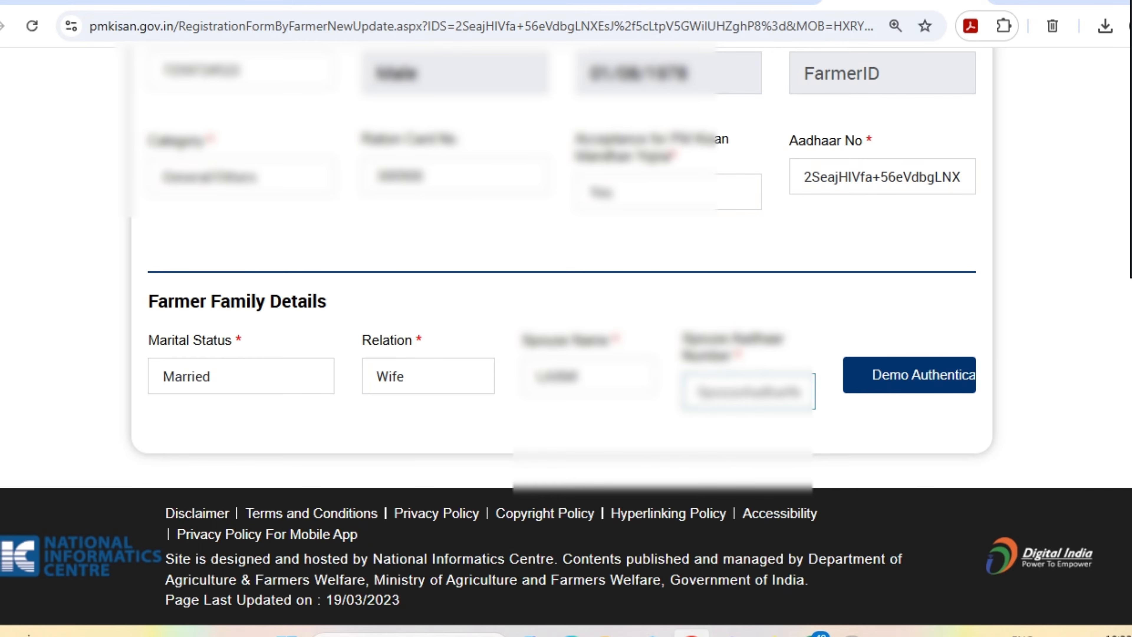
{"action": "type", "text": "???"}
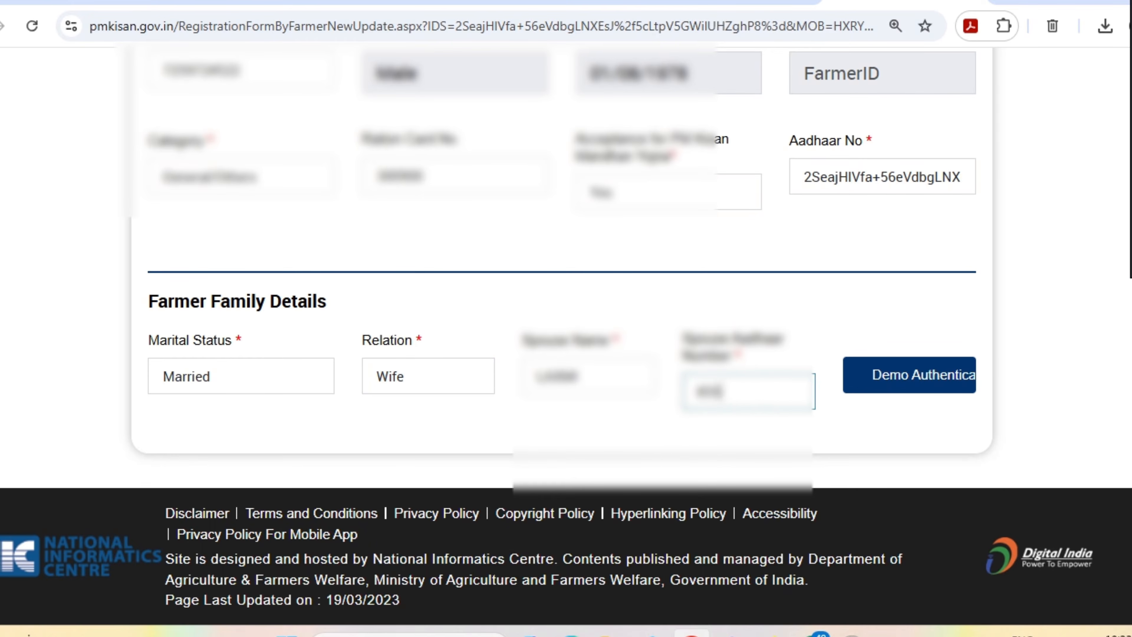
{"action": "type", "text": "????"}
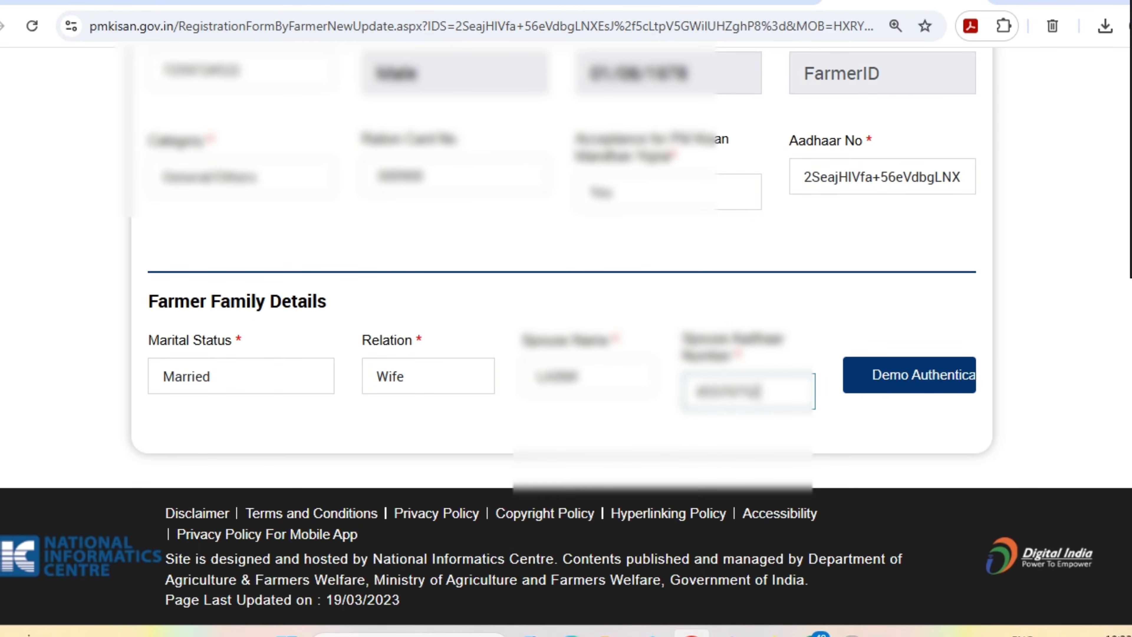
{"action": "type", "text": "????"}
{"action": "left_click", "coordinate": [909, 375]}
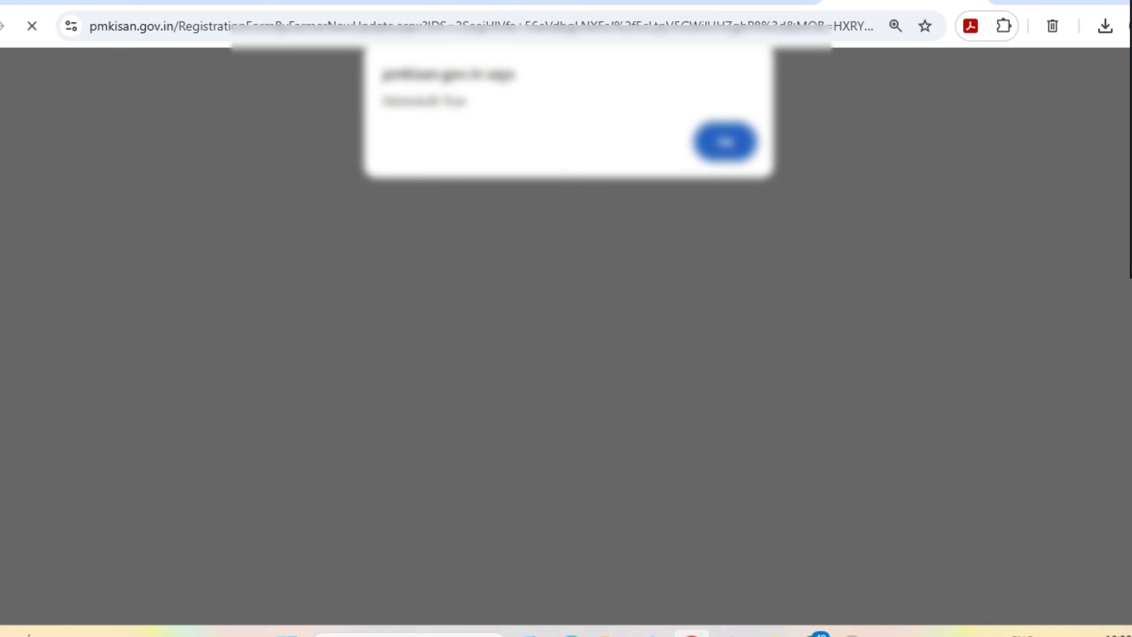
Step: Dismiss the alert and set the Land Details district to YADGIR
{"action": "key", "text": "Return"}
{"action": "scroll", "coordinate": [562, 335], "scroll_direction": "down", "scroll_amount": 10}
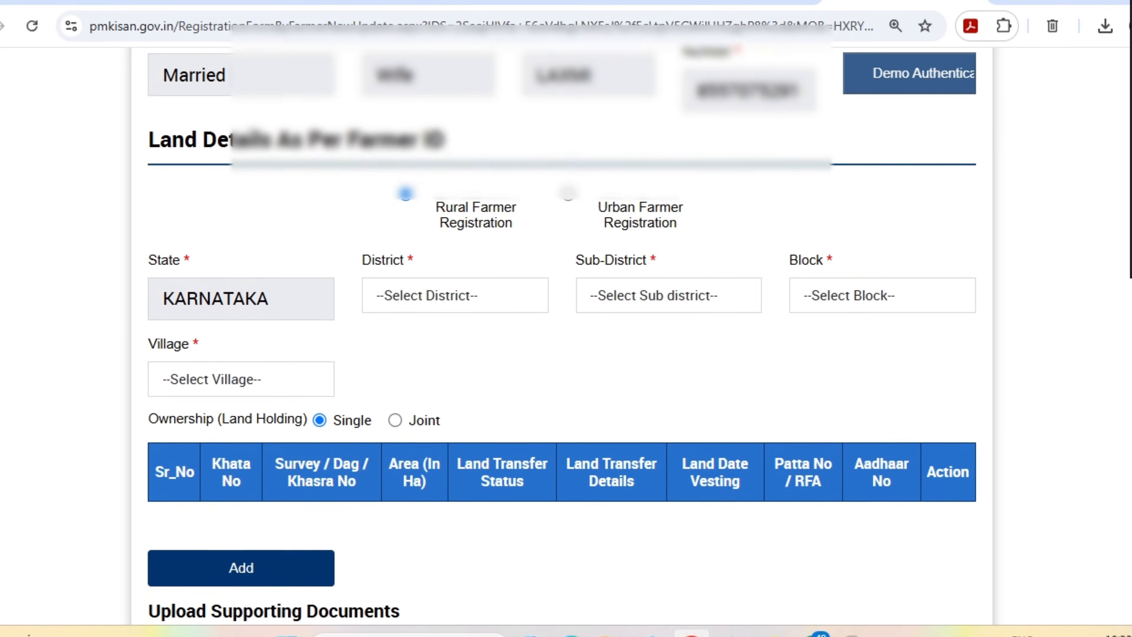
{"action": "scroll", "coordinate": [561, 334], "scroll_direction": "up", "scroll_amount": 1}
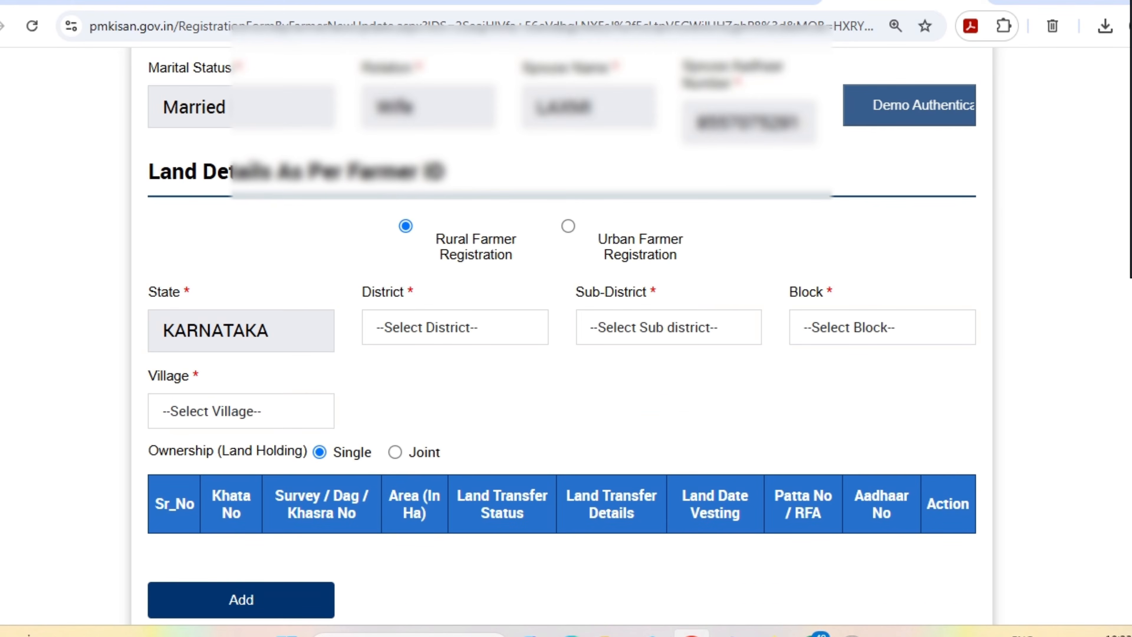
{"action": "scroll", "coordinate": [561, 334], "scroll_direction": "down", "scroll_amount": 3}
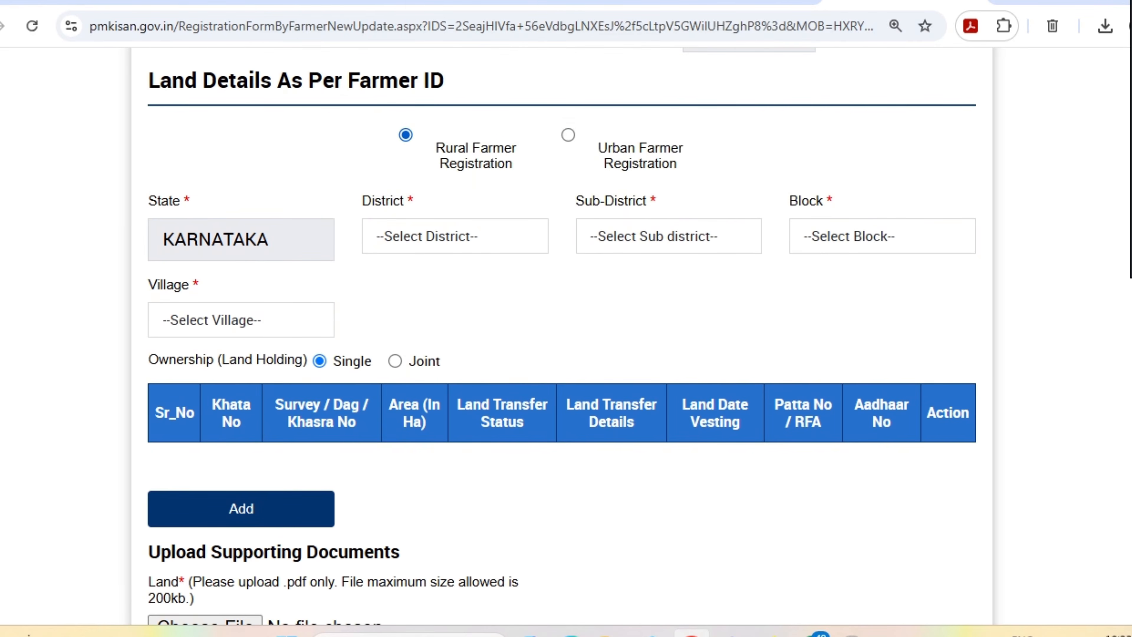
{"action": "scroll", "coordinate": [561, 334], "scroll_direction": "up", "scroll_amount": 3}
{"action": "scroll", "coordinate": [561, 334], "scroll_direction": "down", "scroll_amount": 3}
{"action": "left_click", "coordinate": [454, 236]}
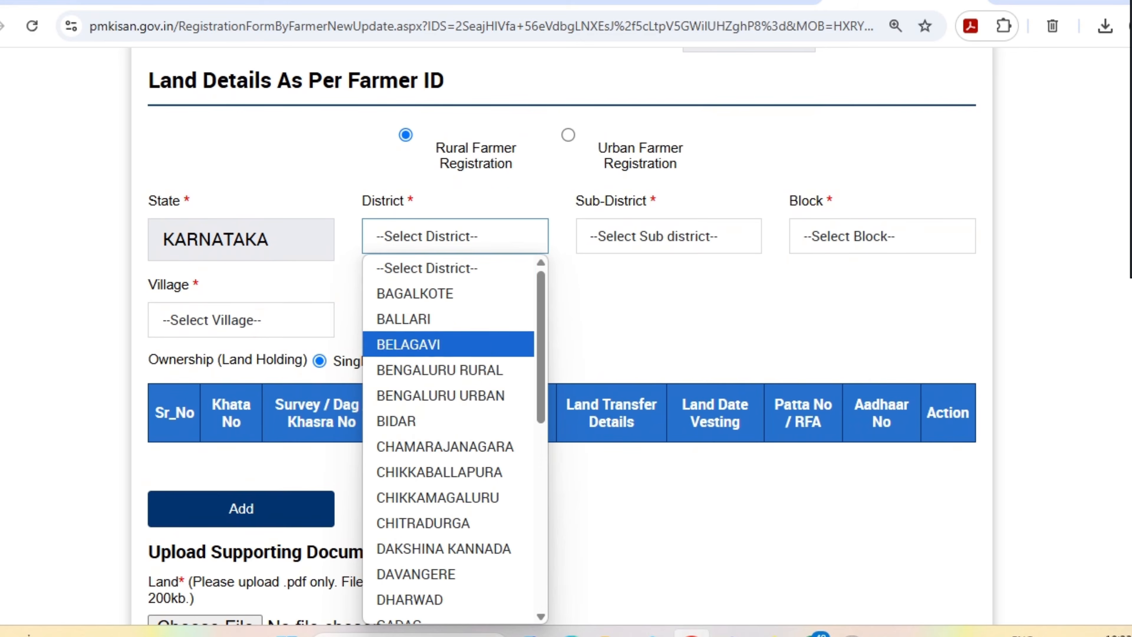
{"action": "scroll", "coordinate": [449, 415], "scroll_direction": "down", "scroll_amount": 1}
{"action": "scroll", "coordinate": [448, 415], "scroll_direction": "down", "scroll_amount": 5}
{"action": "left_click", "coordinate": [448, 610]}
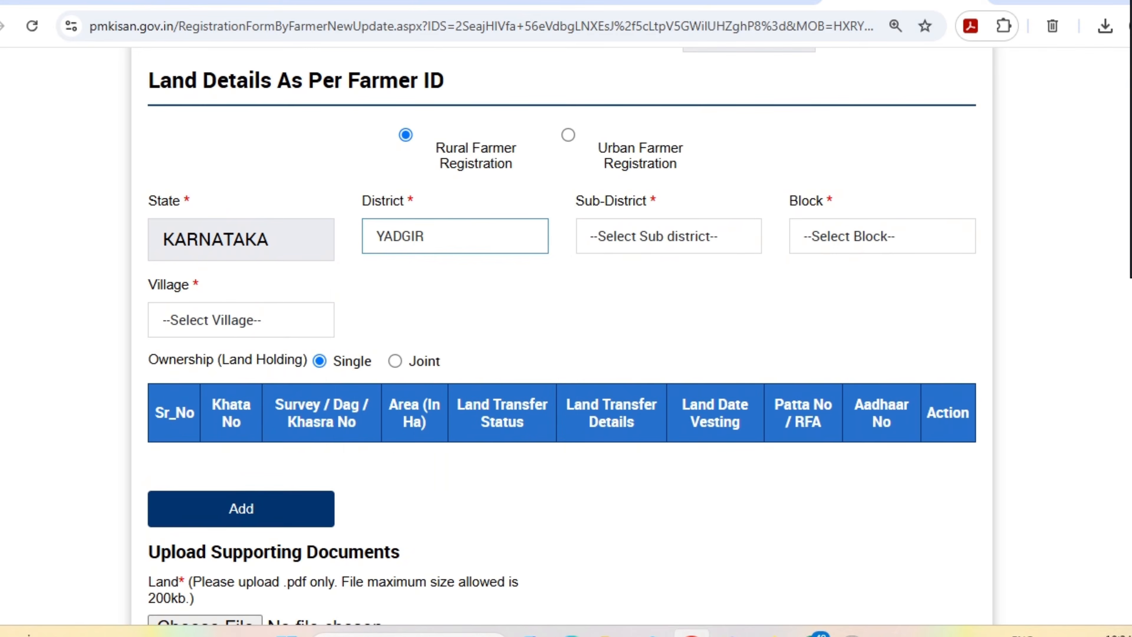
{"action": "left_click", "coordinate": [669, 237]}
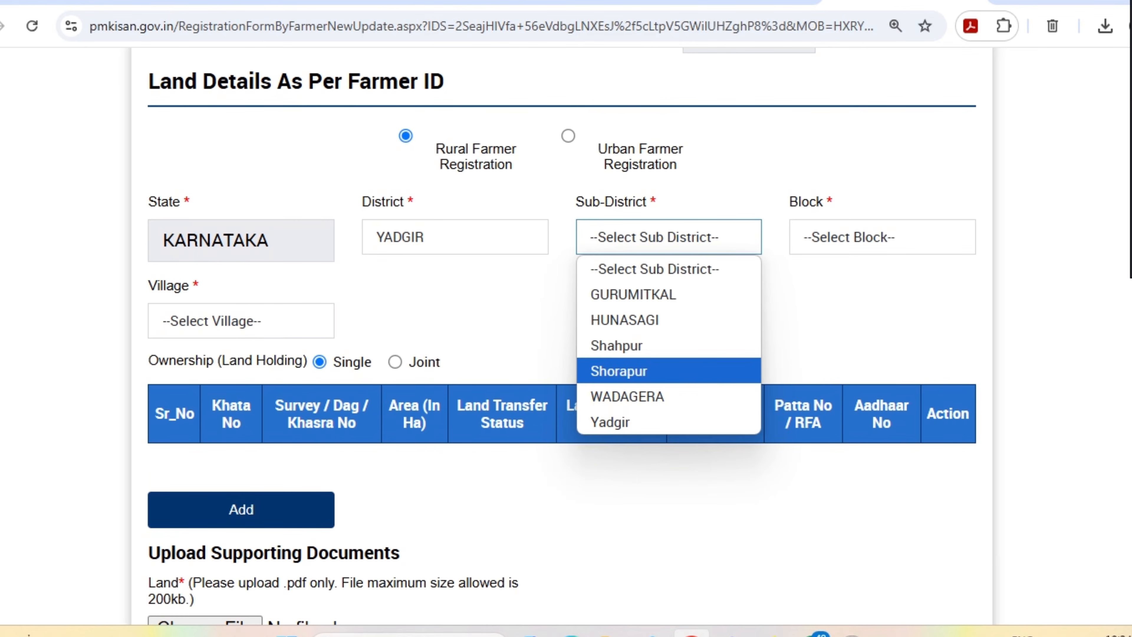
Step: Select HUNASAGI as the sub-district and HUNASAGI as the block
{"action": "key", "text": "Up"}
{"action": "key", "text": "Up"}
{"action": "key", "text": "Return"}
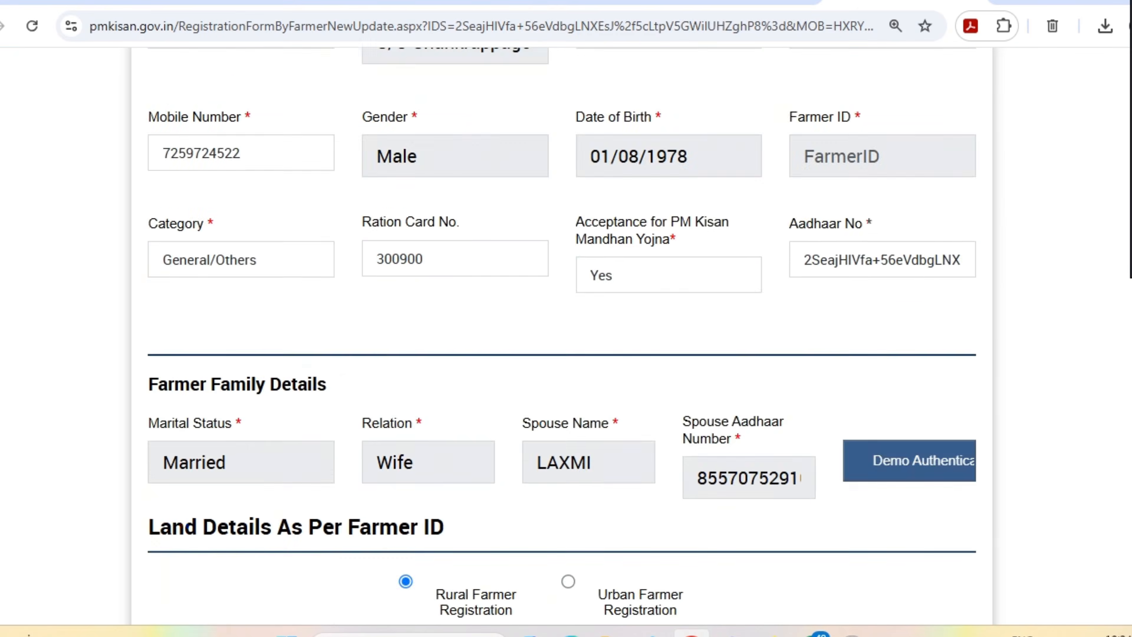
{"action": "left_click", "coordinate": [883, 238]}
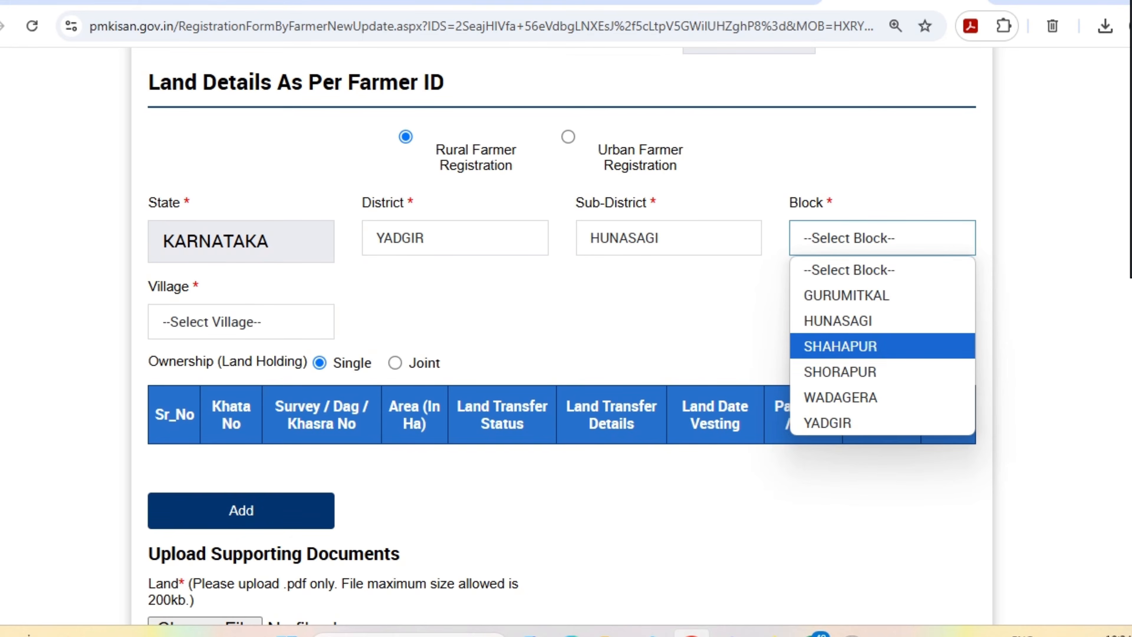
{"action": "key", "text": "Up"}
{"action": "key", "text": "Return"}
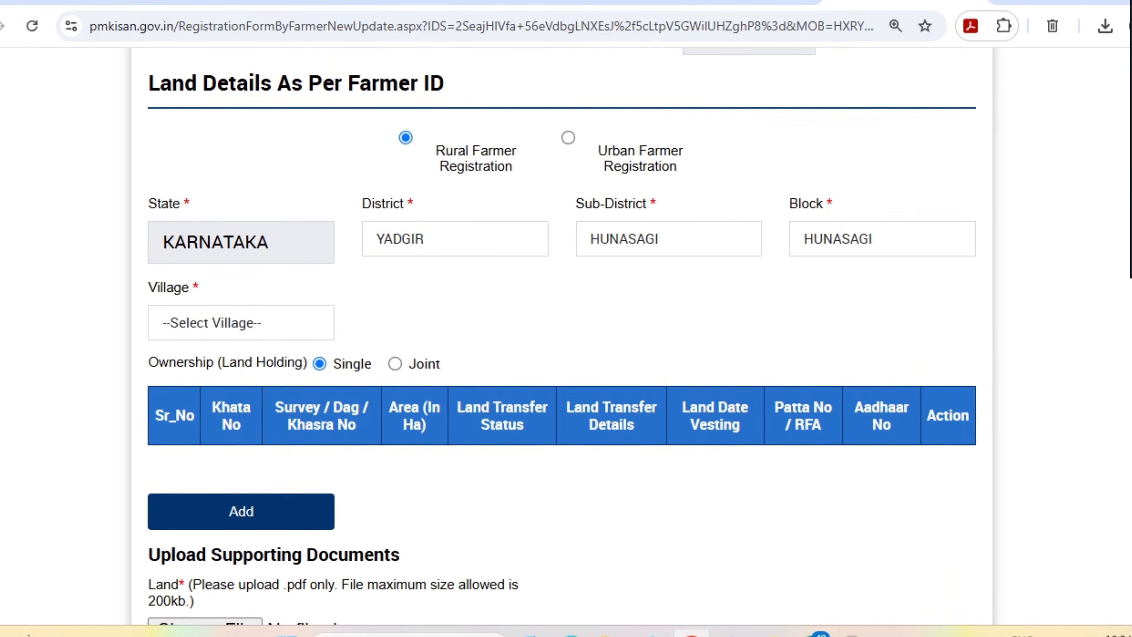
Step: Browse the village list in search of Kachaknoor
{"action": "left_click", "coordinate": [240, 322]}
{"action": "scroll", "coordinate": [250, 186], "scroll_direction": "down", "scroll_amount": 2}
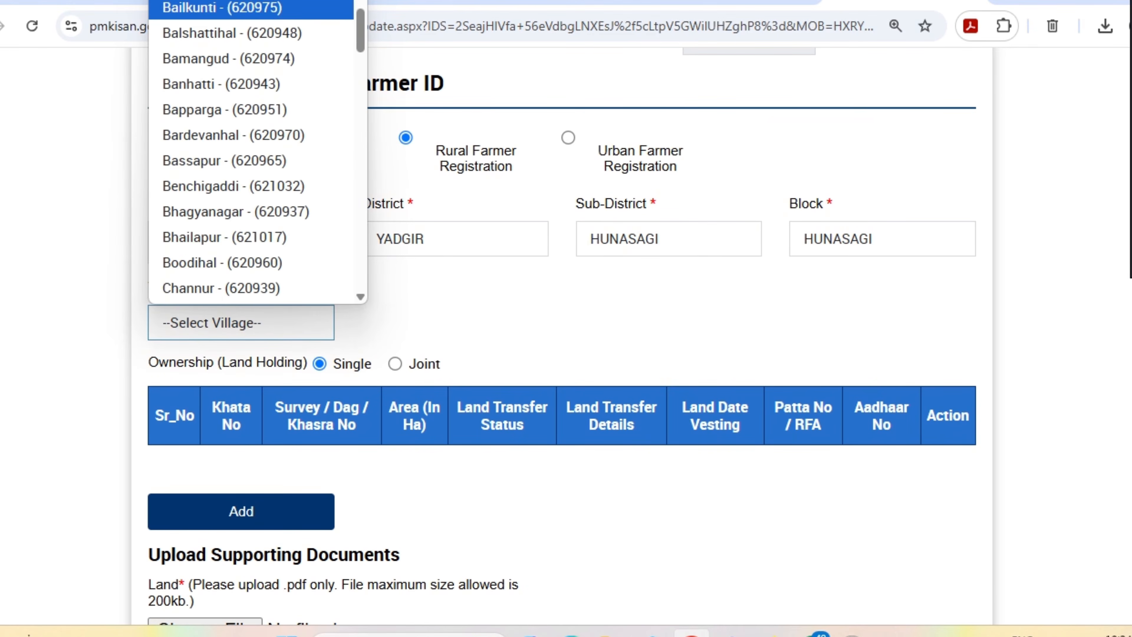
{"action": "scroll", "coordinate": [257, 147], "scroll_direction": "down", "scroll_amount": 2}
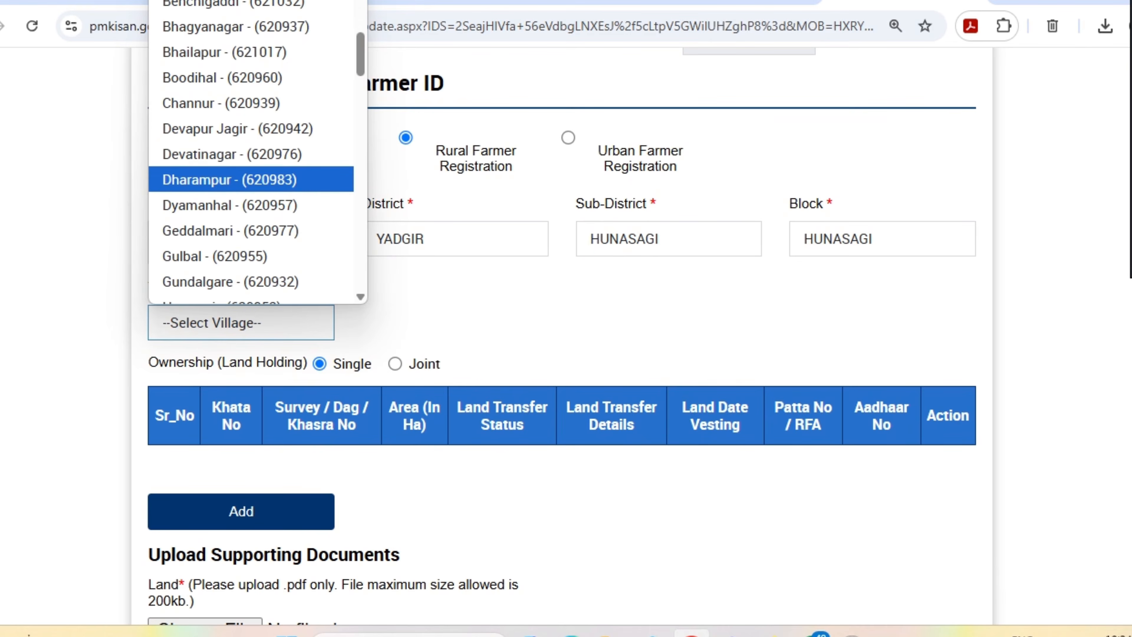
{"action": "scroll", "coordinate": [250, 154], "scroll_direction": "down", "scroll_amount": 2}
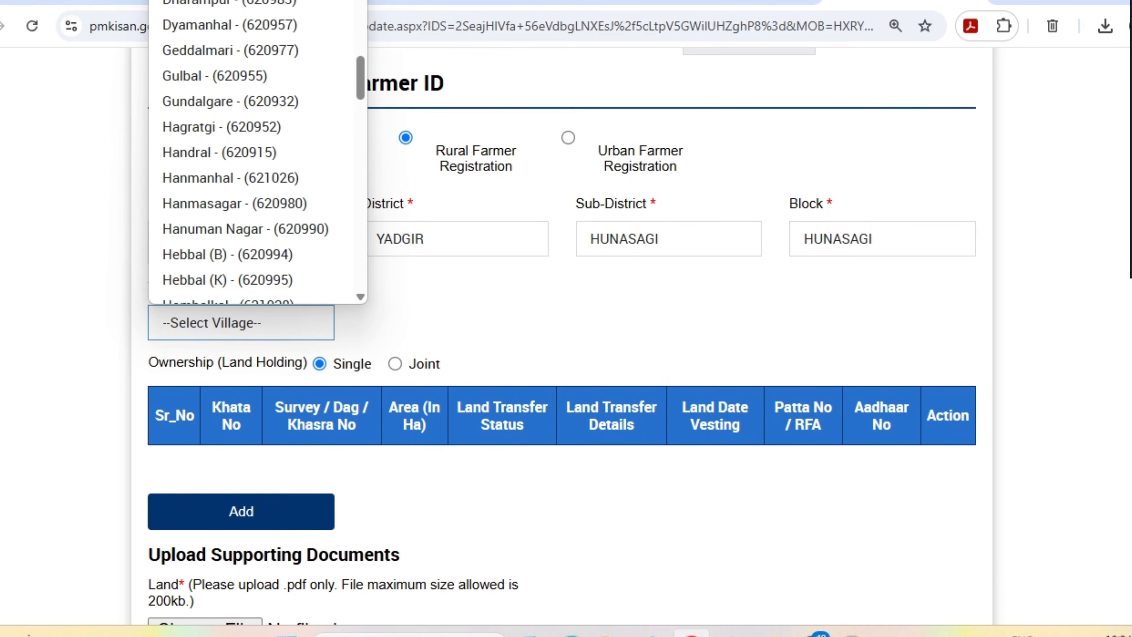
{"action": "scroll", "coordinate": [249, 175], "scroll_direction": "down", "scroll_amount": 2}
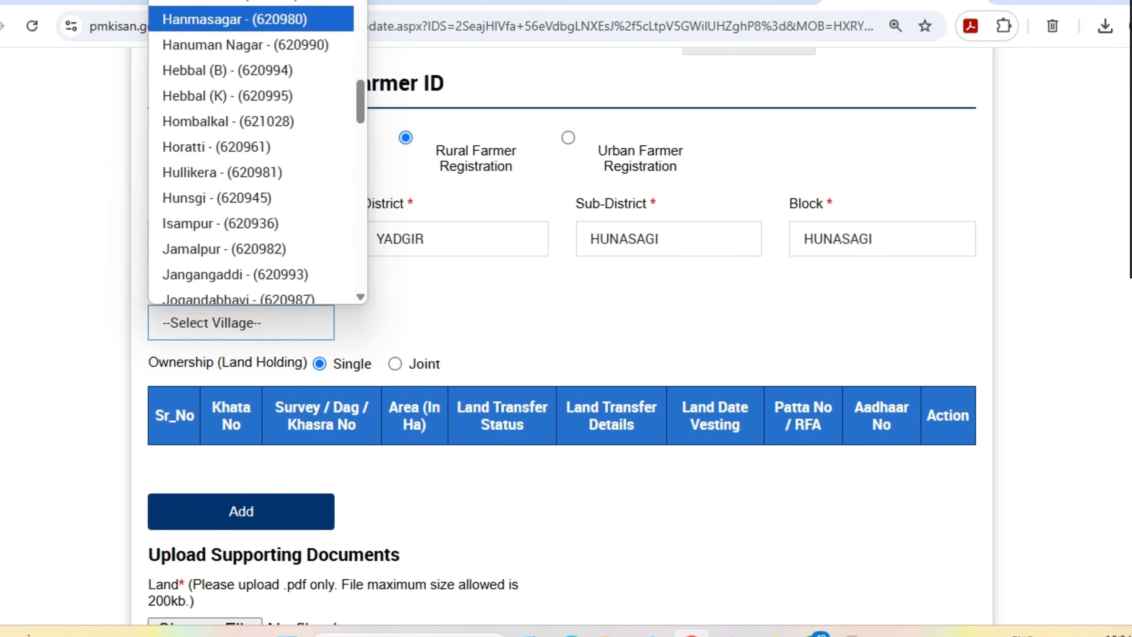
{"action": "scroll", "coordinate": [251, 151], "scroll_direction": "down", "scroll_amount": 3}
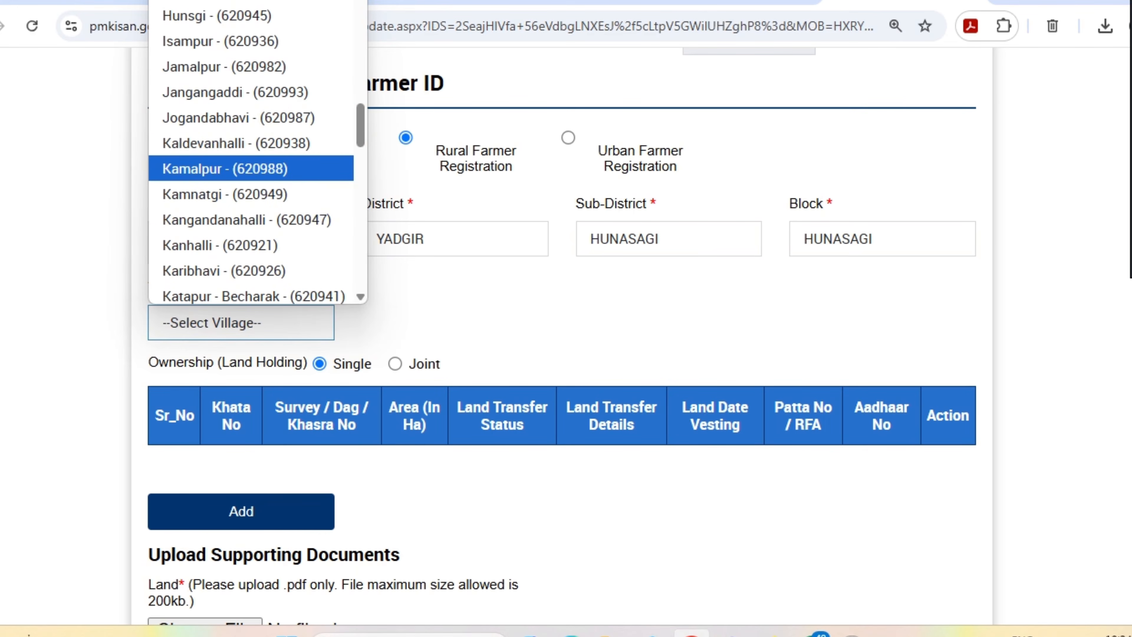
{"action": "scroll", "coordinate": [251, 169], "scroll_direction": "down", "scroll_amount": 3}
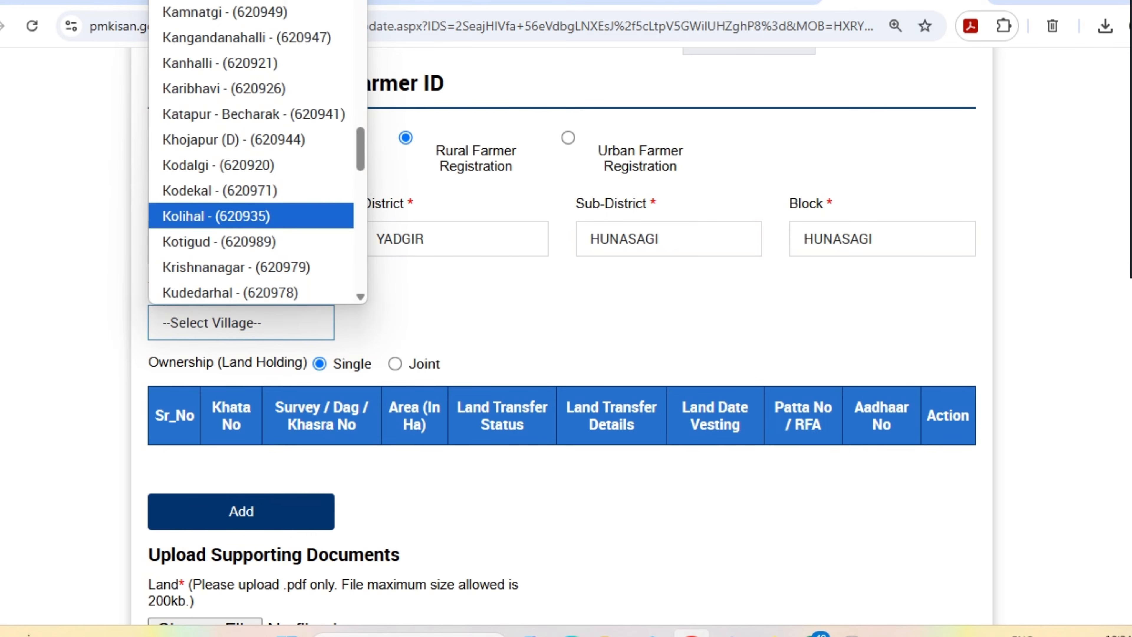
{"action": "scroll", "coordinate": [251, 214], "scroll_direction": "down", "scroll_amount": 2}
{"action": "scroll", "coordinate": [251, 214], "scroll_direction": "up", "scroll_amount": 2}
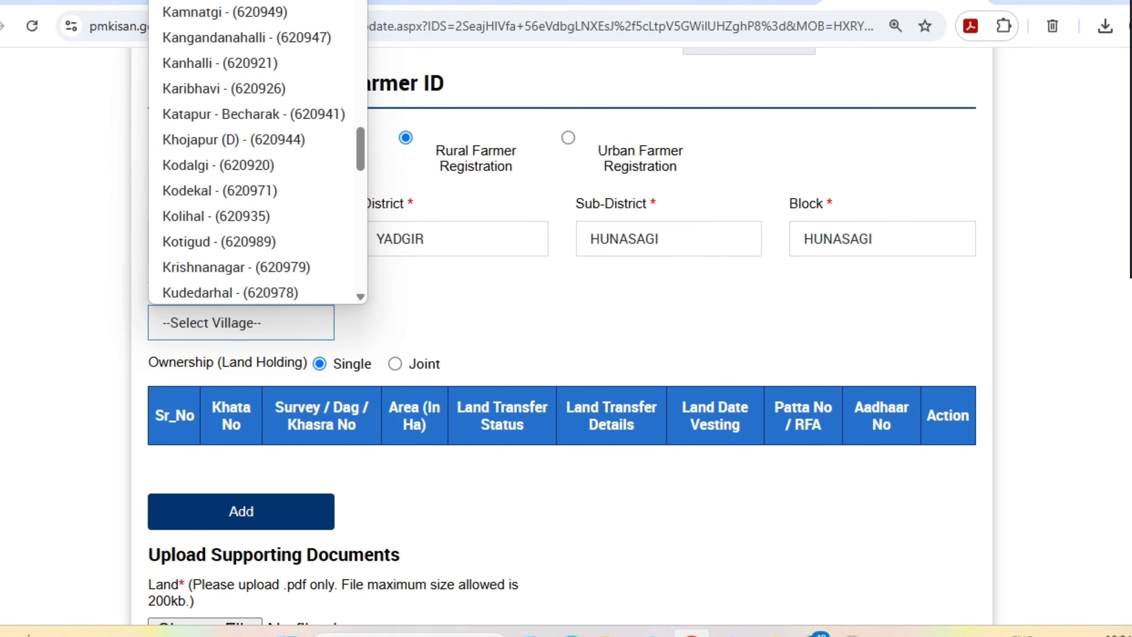
{"action": "scroll", "coordinate": [251, 168], "scroll_direction": "up", "scroll_amount": 2}
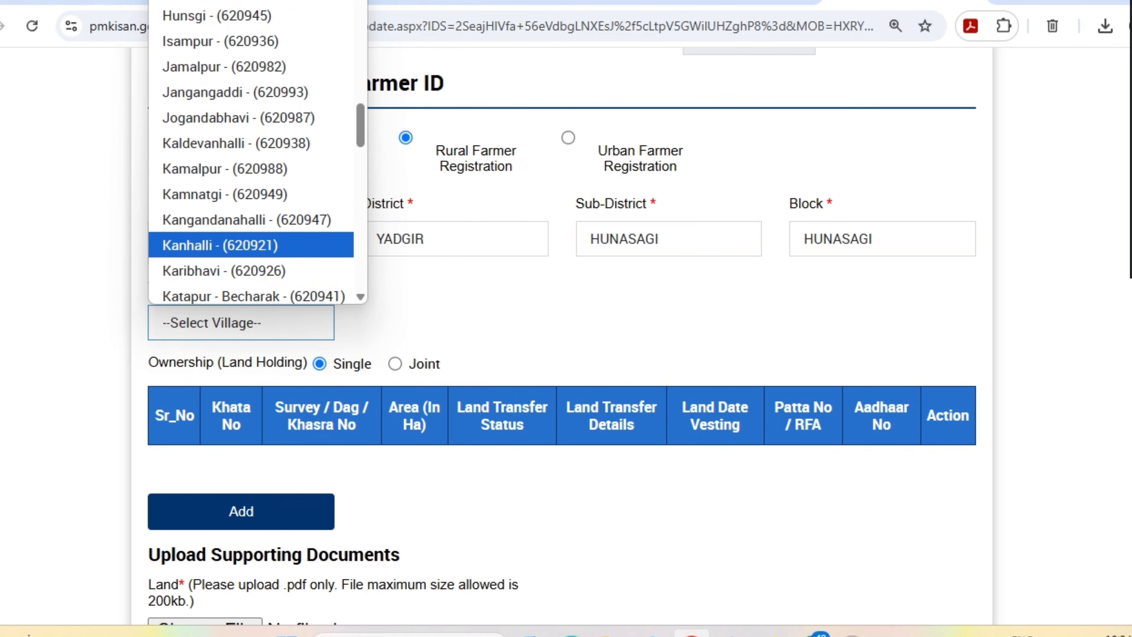
{"action": "scroll", "coordinate": [251, 270], "scroll_direction": "down", "scroll_amount": 2}
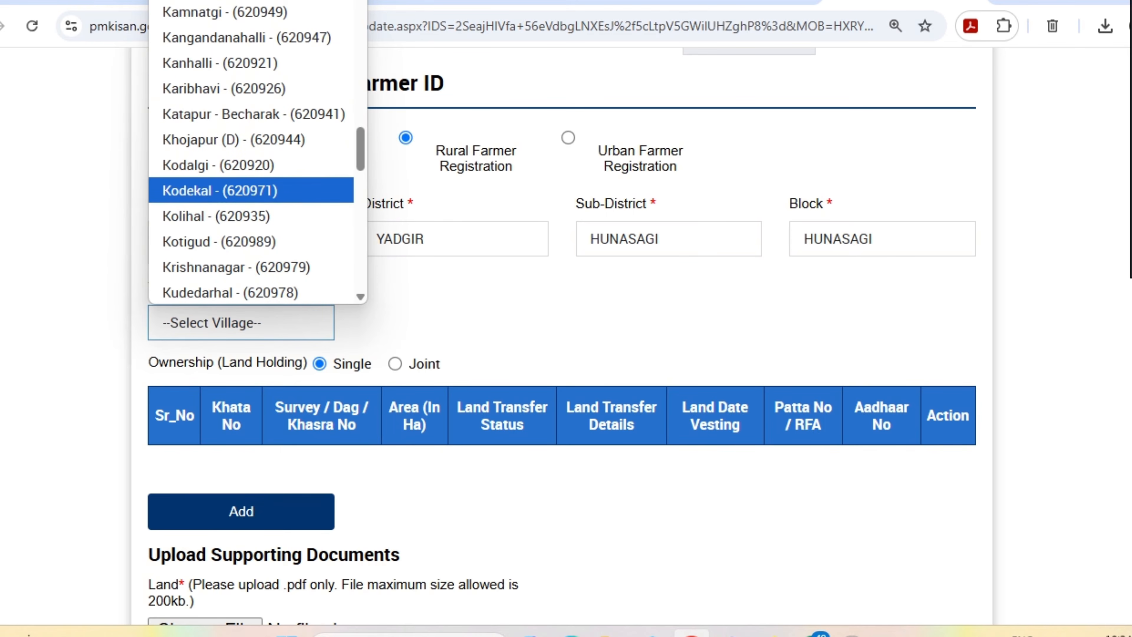
Step: Change the sub-district to Shorapur, keeping HUNASAGI as the block
{"action": "left_click", "coordinate": [668, 238]}
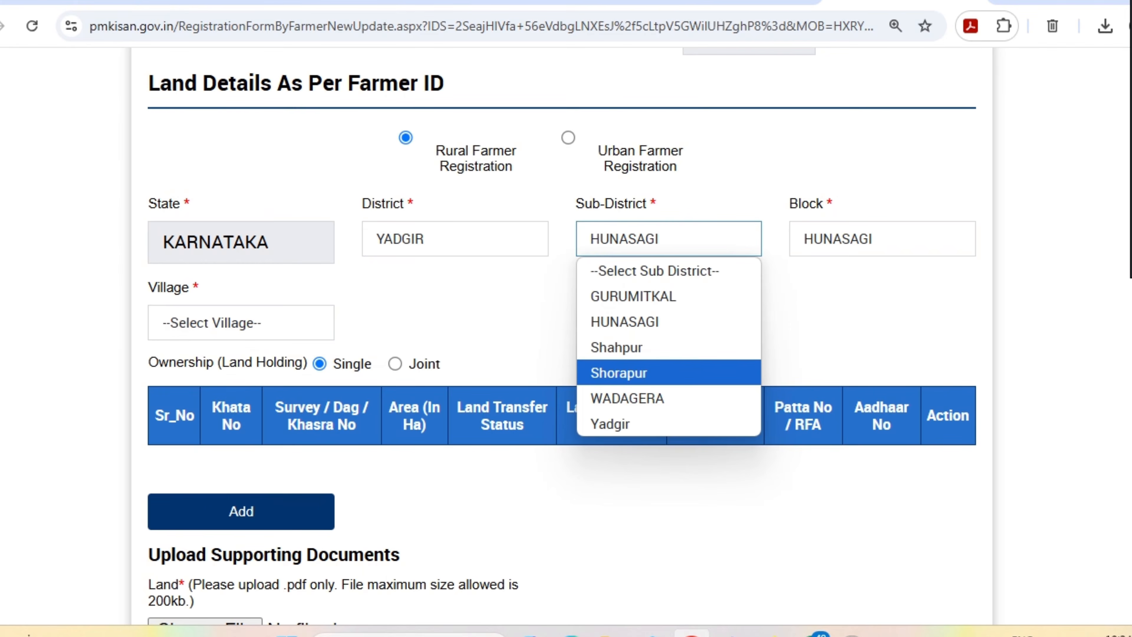
{"action": "left_click", "coordinate": [669, 372]}
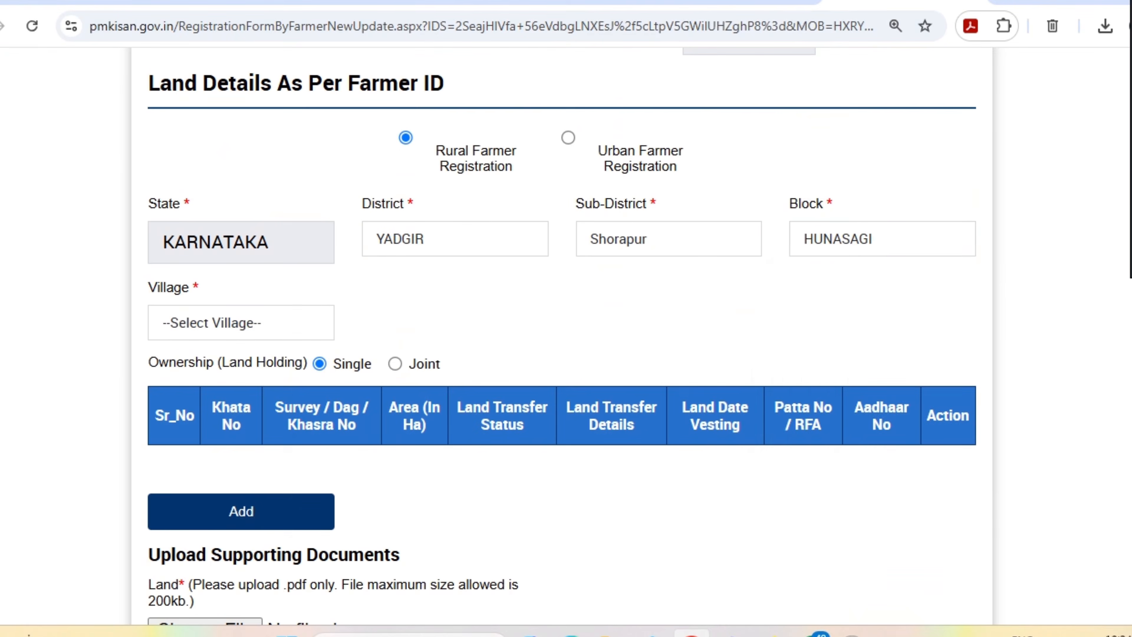
{"action": "left_click", "coordinate": [882, 239]}
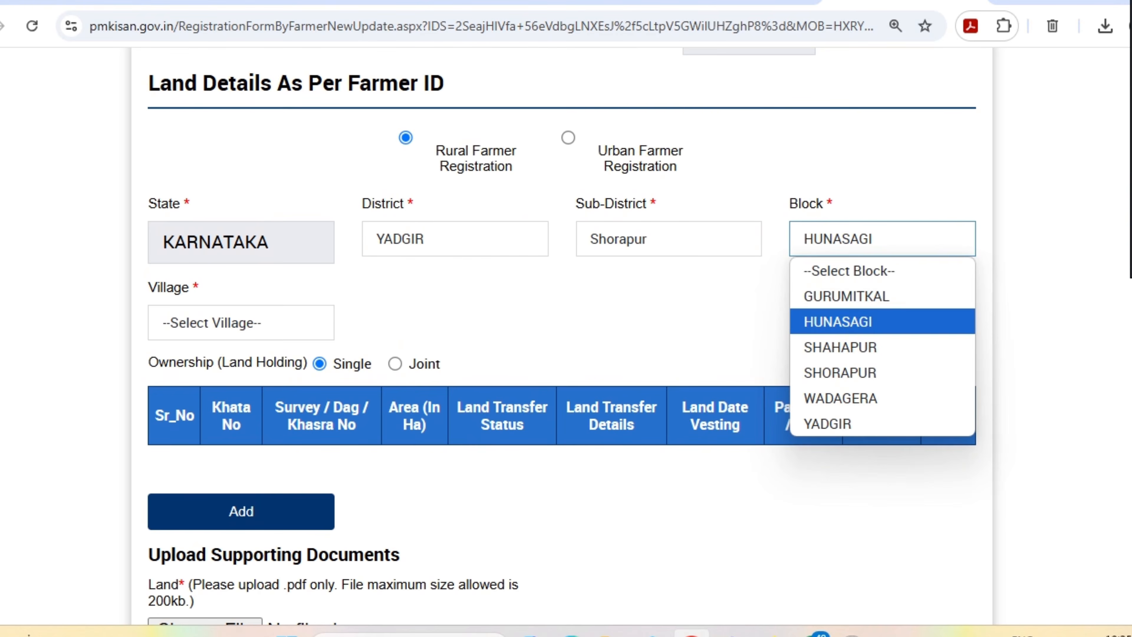
{"action": "left_click", "coordinate": [882, 322]}
Step: Choose Kachaknoor - (620930) from the Village list
{"action": "left_click", "coordinate": [241, 323]}
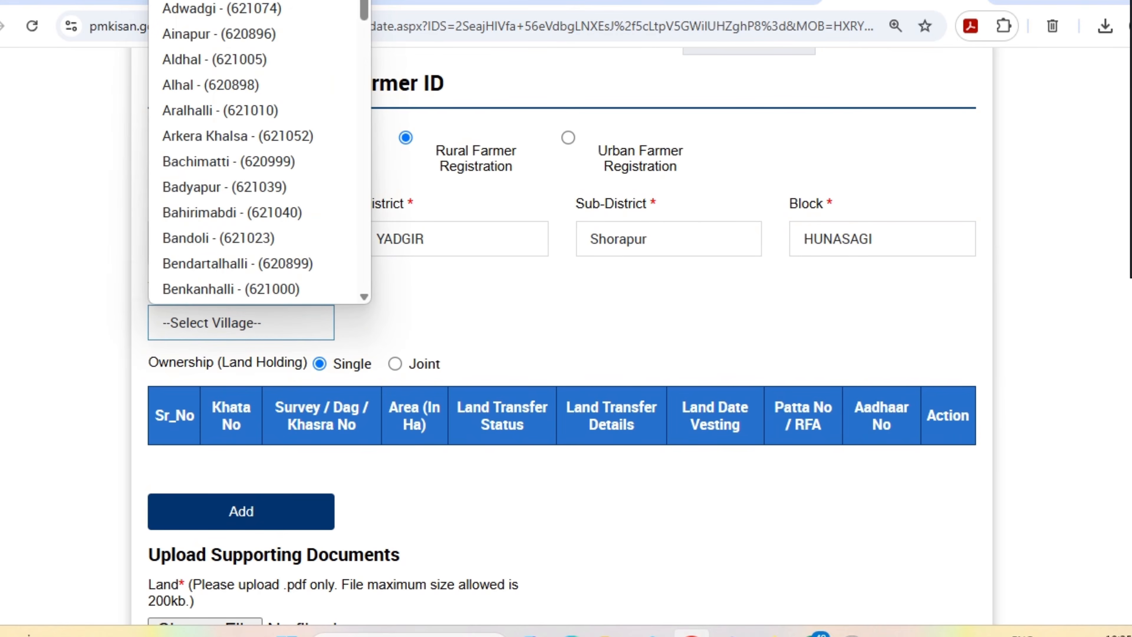
{"action": "scroll", "coordinate": [249, 237], "scroll_direction": "down", "scroll_amount": 5}
{"action": "scroll", "coordinate": [260, 151], "scroll_direction": "down", "scroll_amount": 1}
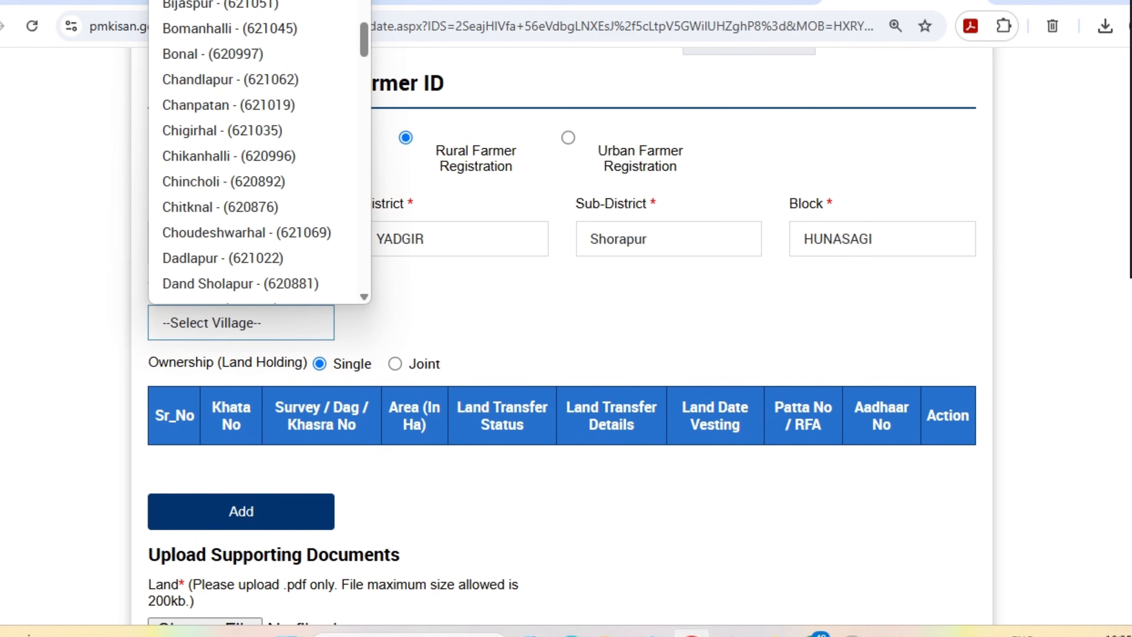
{"action": "scroll", "coordinate": [260, 152], "scroll_direction": "down", "scroll_amount": 7}
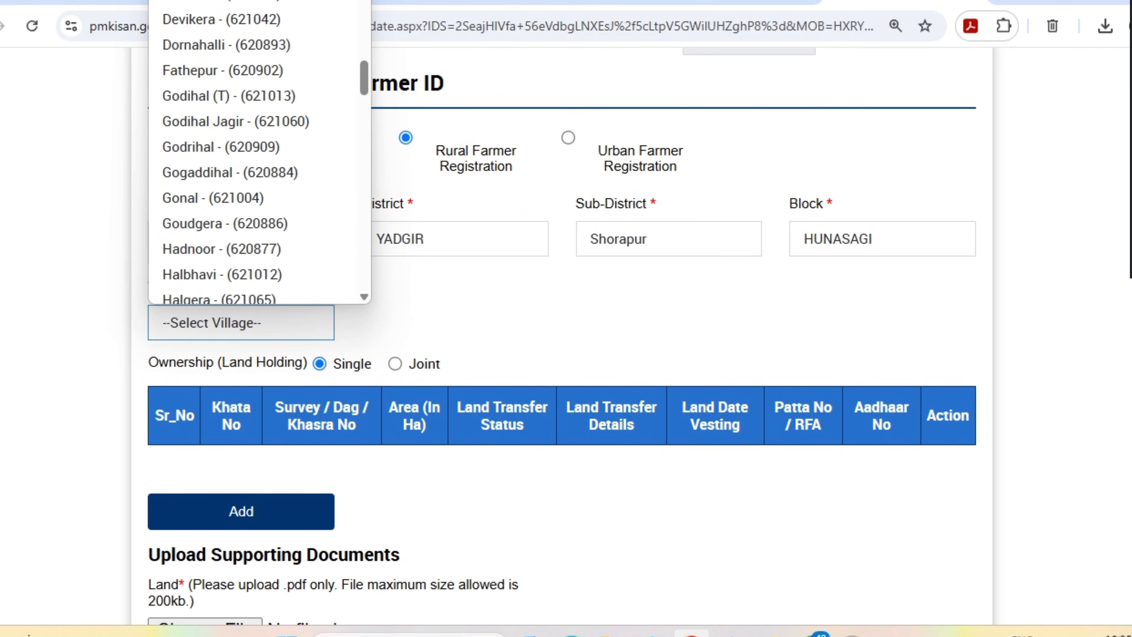
{"action": "scroll", "coordinate": [260, 151], "scroll_direction": "down", "scroll_amount": 2}
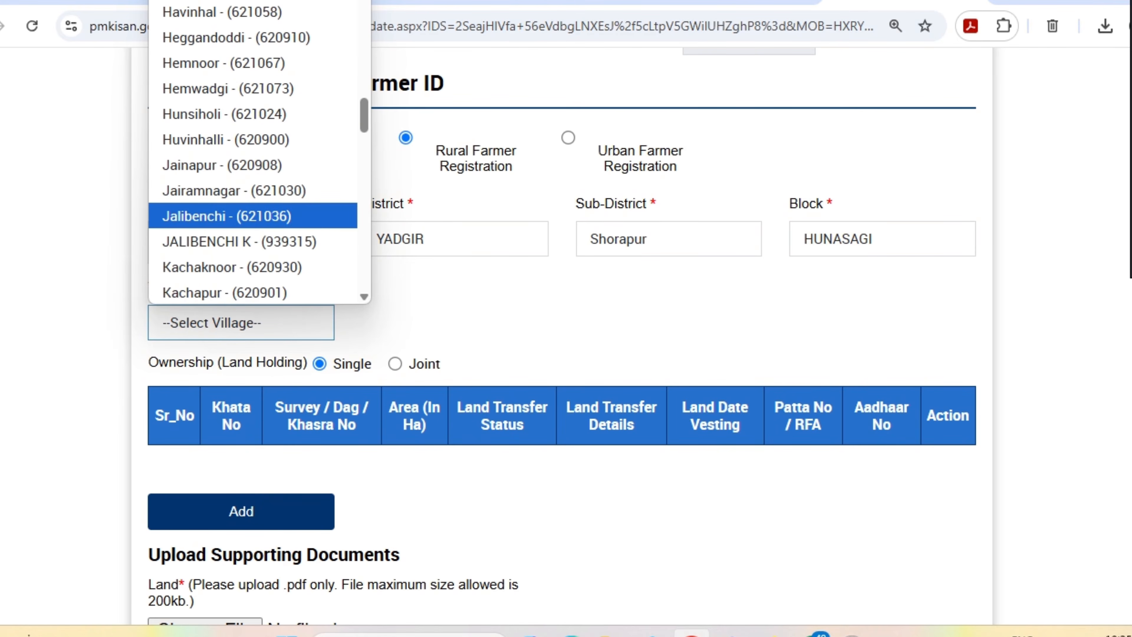
{"action": "left_click", "coordinate": [253, 267]}
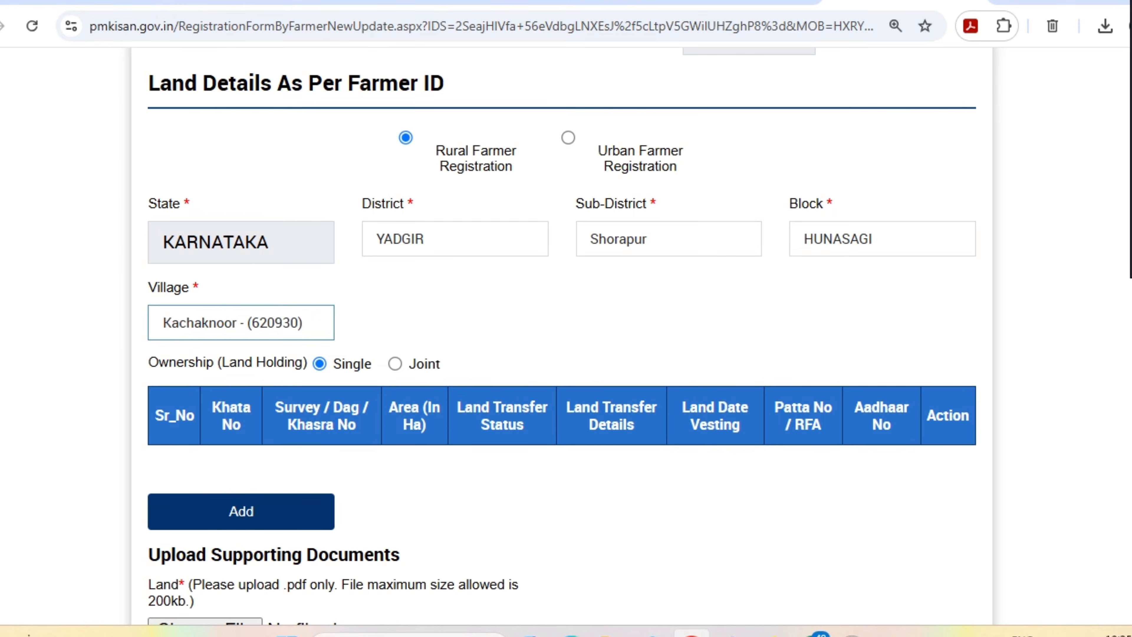
{"action": "scroll", "coordinate": [561, 334], "scroll_direction": "down", "scroll_amount": 2}
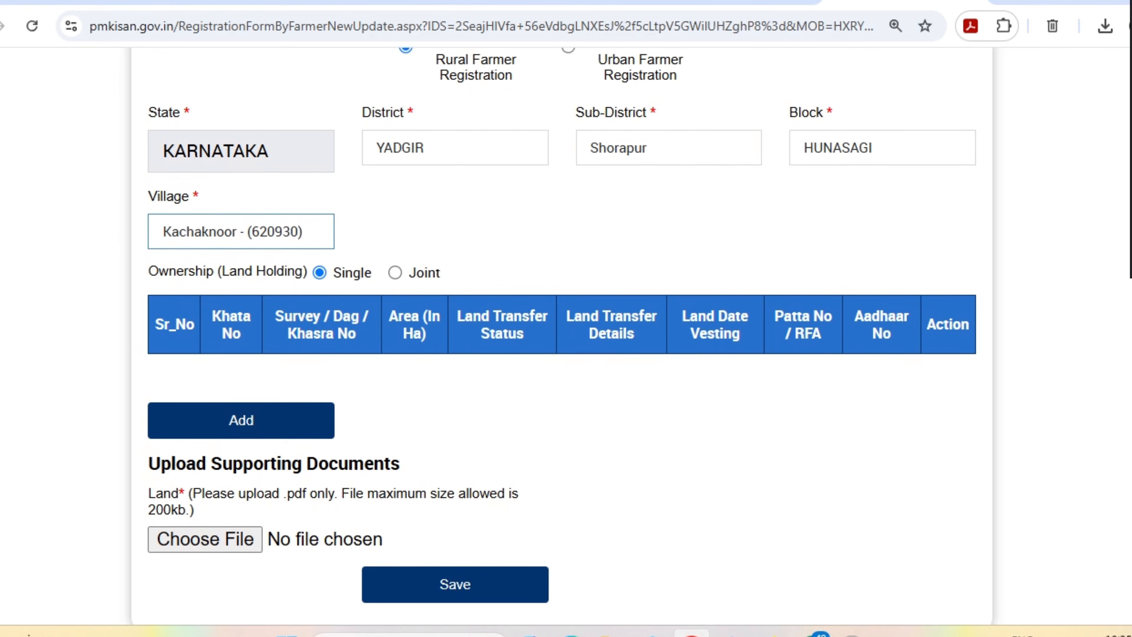
Step: Add a land entry with Survey/Khata No 40, Dag/Khasra No 2 and area 5 ha
{"action": "left_click", "coordinate": [241, 420]}
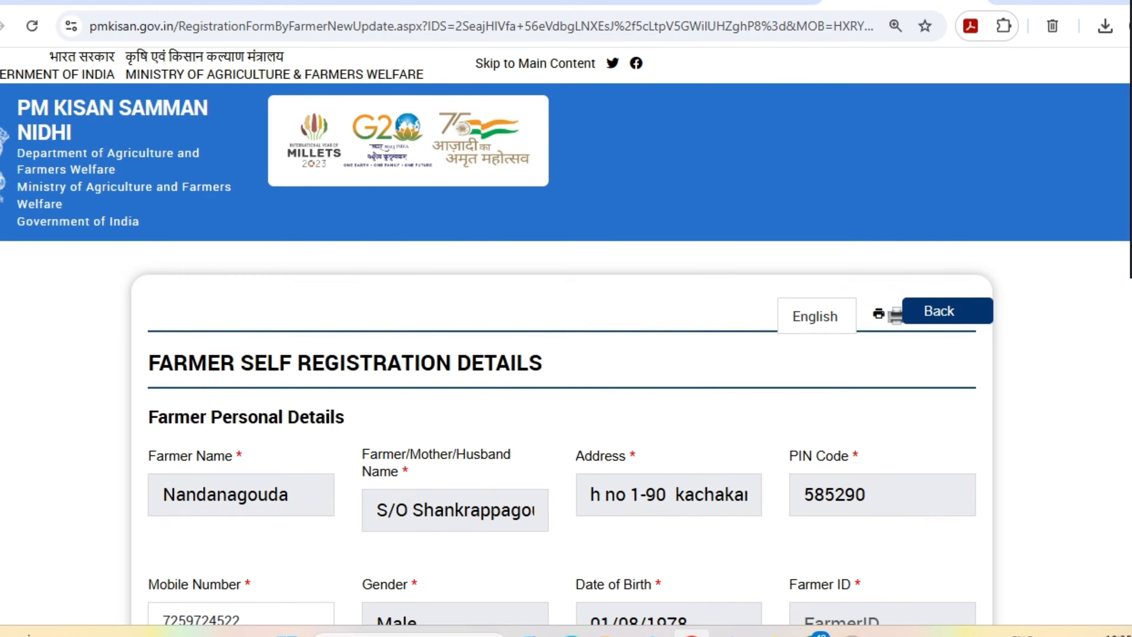
{"action": "scroll", "coordinate": [241, 420], "scroll_direction": "down", "scroll_amount": 2}
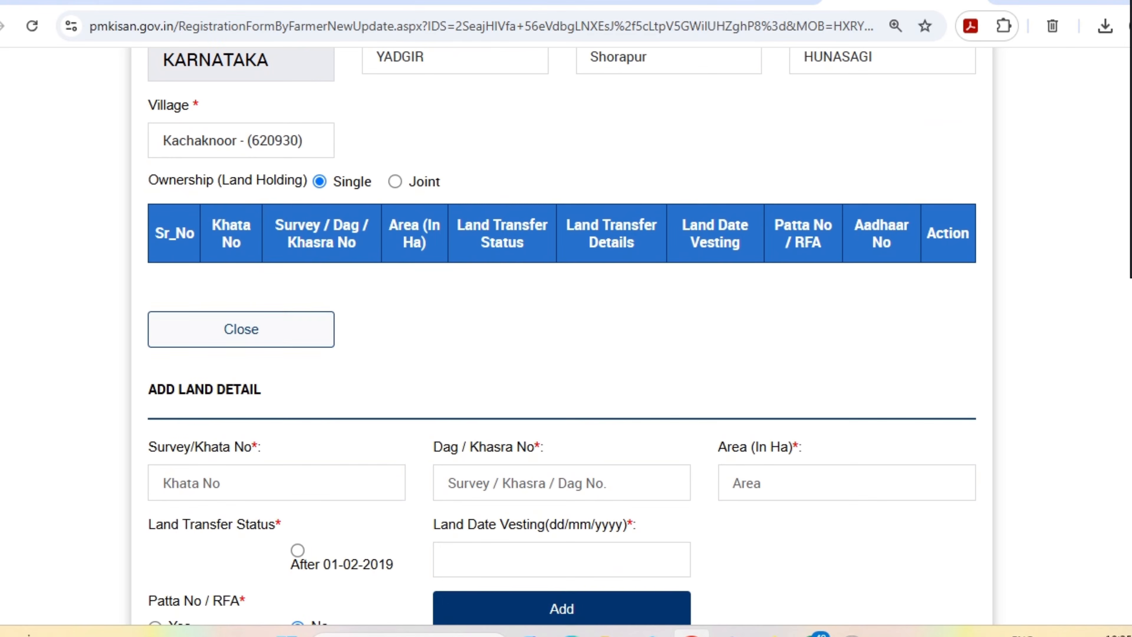
{"action": "scroll", "coordinate": [241, 329], "scroll_direction": "down", "scroll_amount": 3}
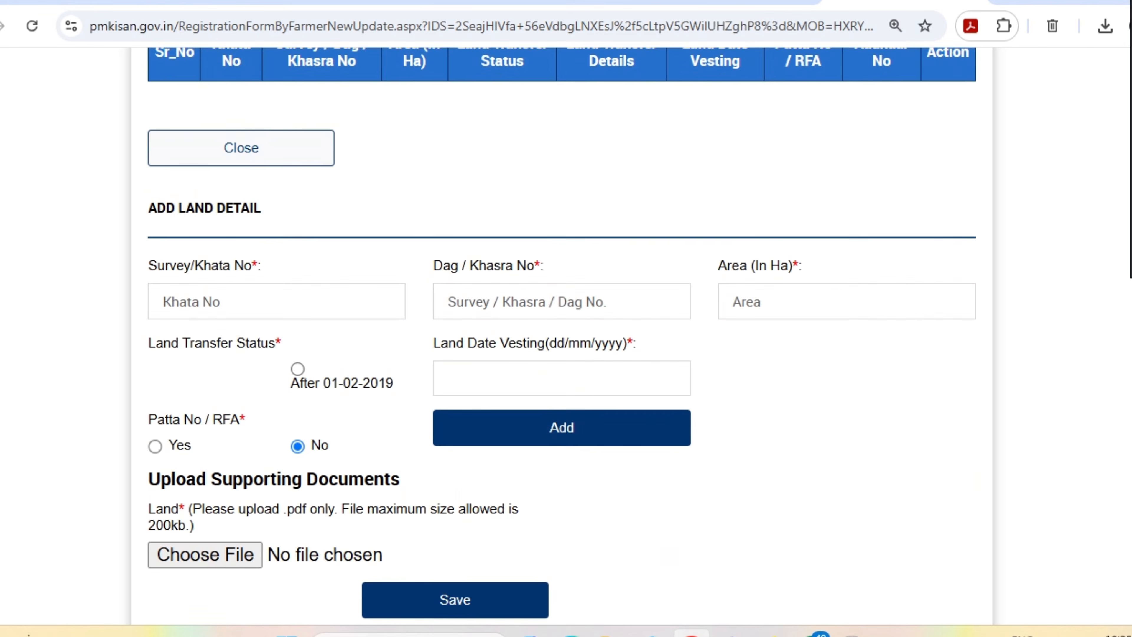
{"action": "left_click", "coordinate": [267, 210]}
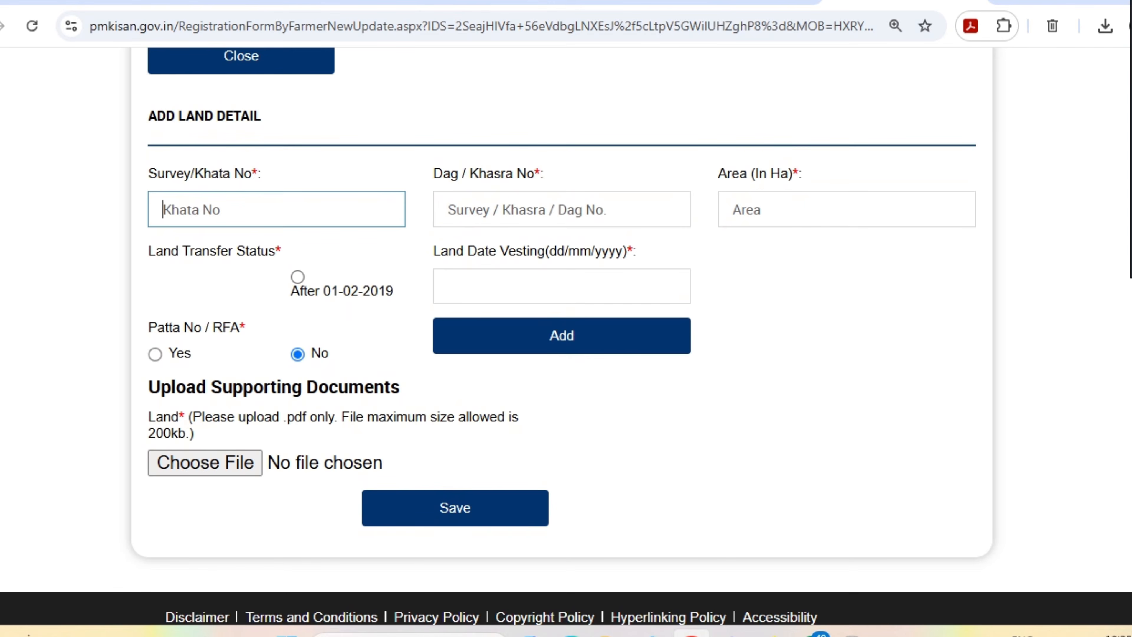
{"action": "type", "text": "40"}
{"action": "key", "text": "Tab"}
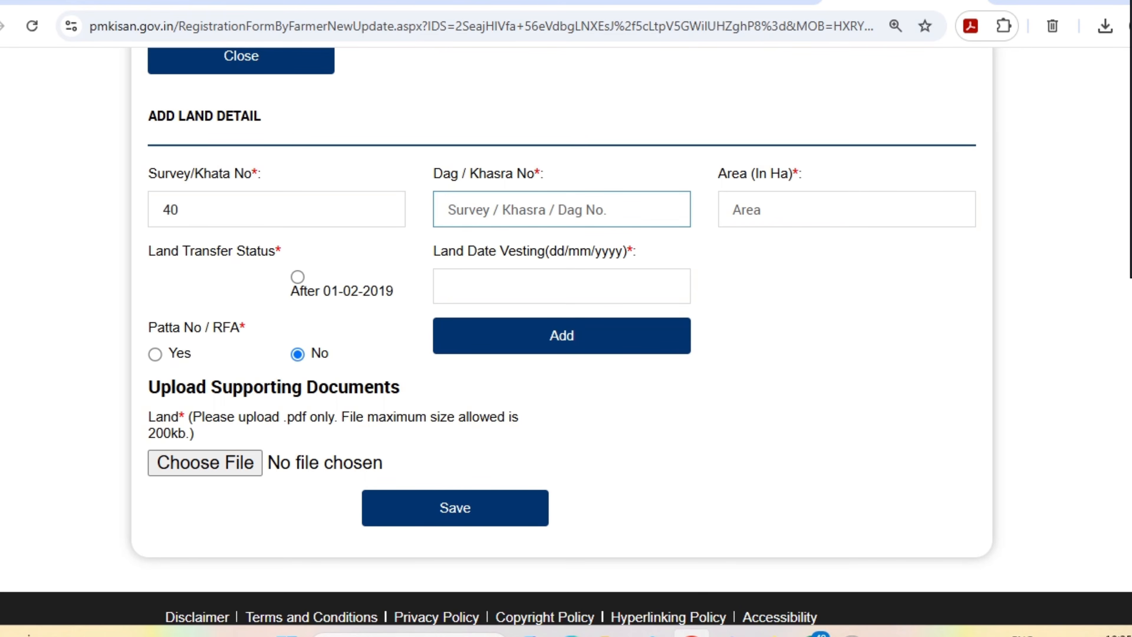
{"action": "type", "text": "2"}
{"action": "key", "text": "Tab"}
{"action": "type", "text": "5"}
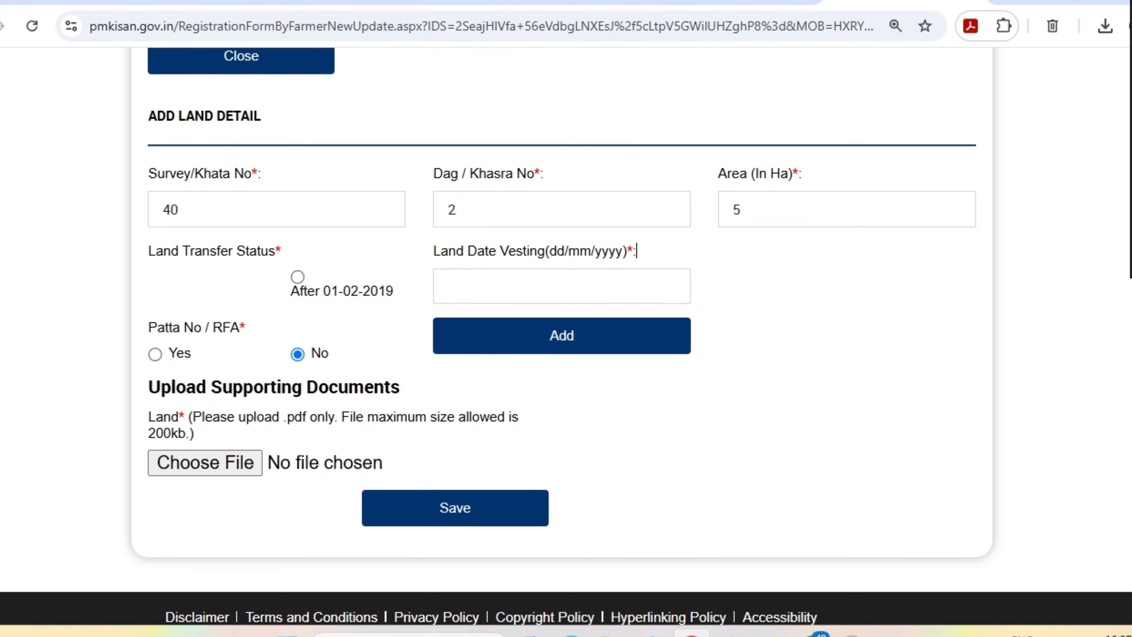
{"action": "left_click", "coordinate": [457, 209]}
{"action": "left_click", "coordinate": [740, 209]}
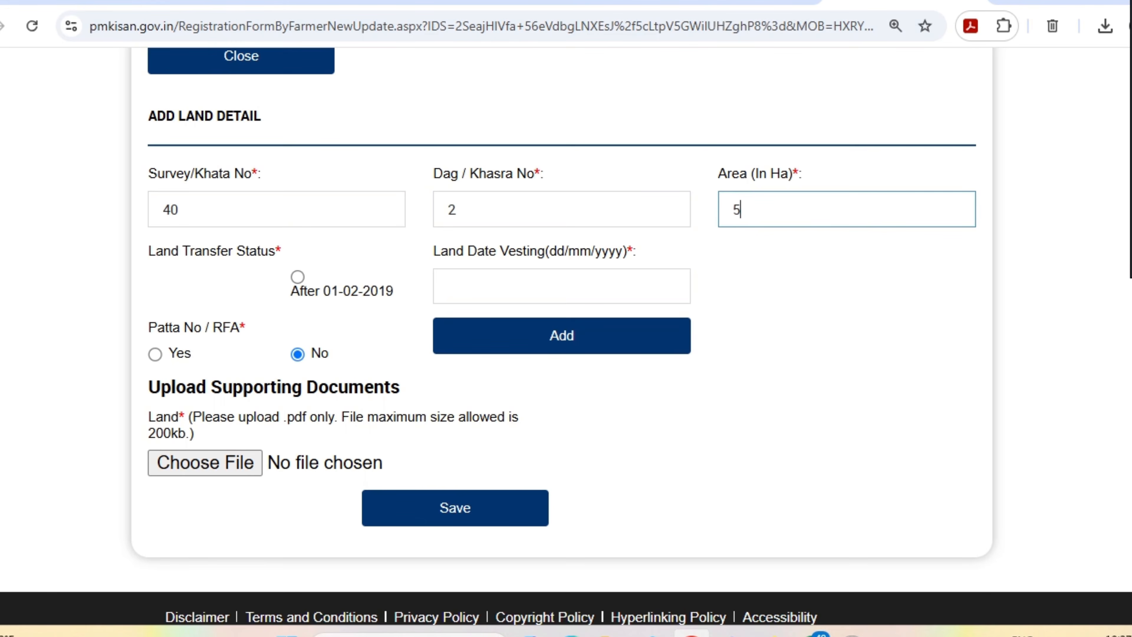
{"action": "left_click", "coordinate": [541, 286]}
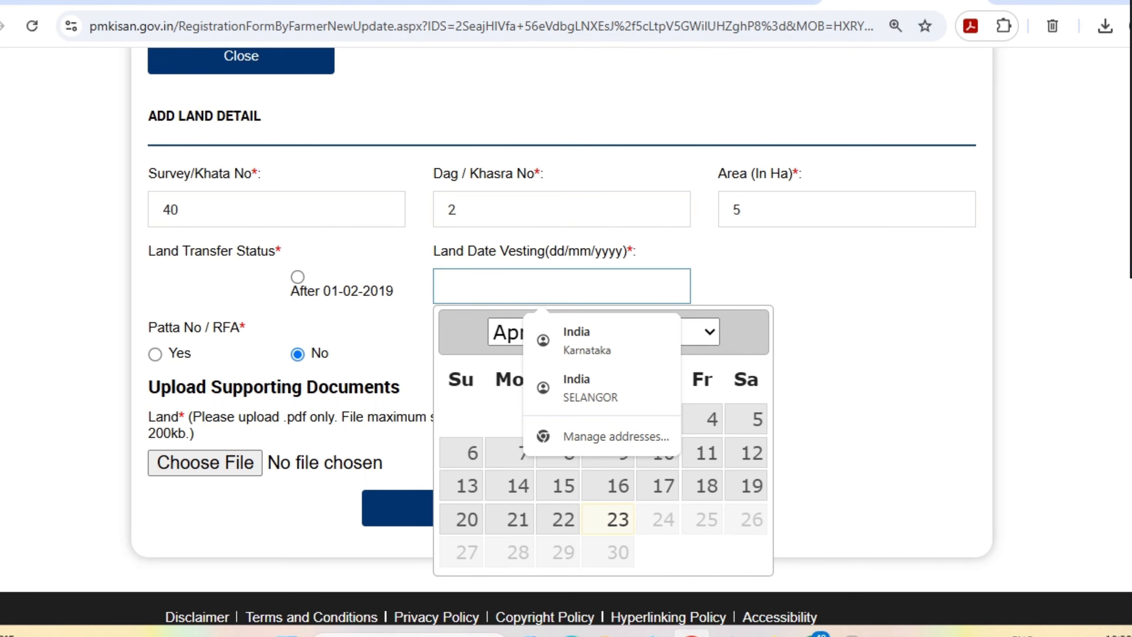
Step: Pick 01/04/2004 as Land Date Vesting and set Patta No / RFA to Yes
{"action": "left_click", "coordinate": [798, 285]}
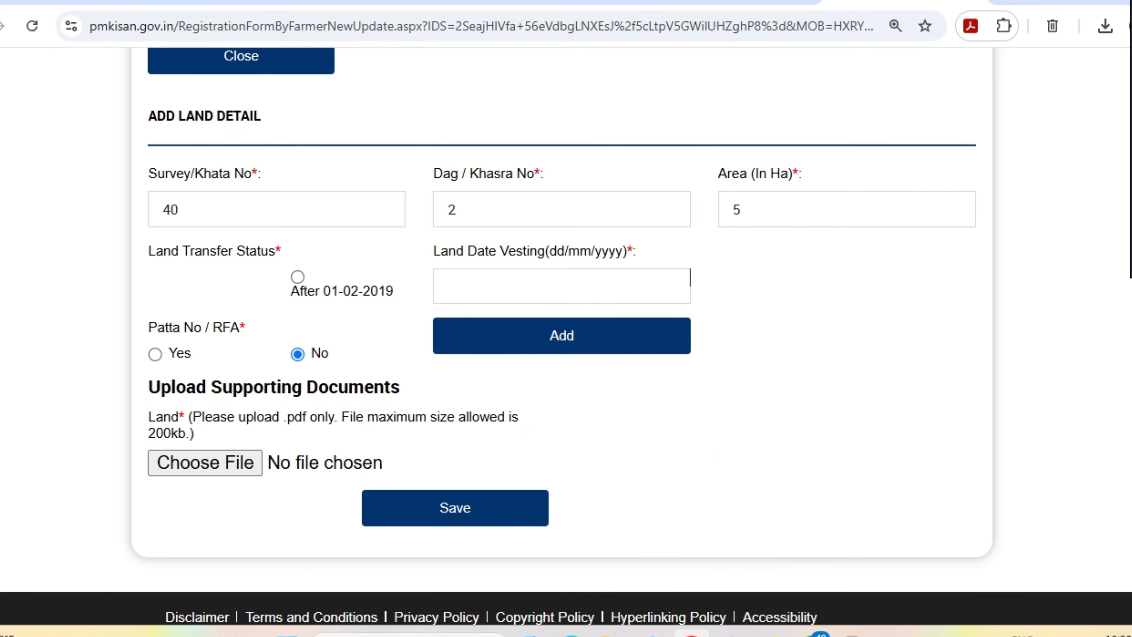
{"action": "left_click", "coordinate": [646, 286]}
{"action": "left_click", "coordinate": [702, 332]}
{"action": "left_click", "coordinate": [155, 354]}
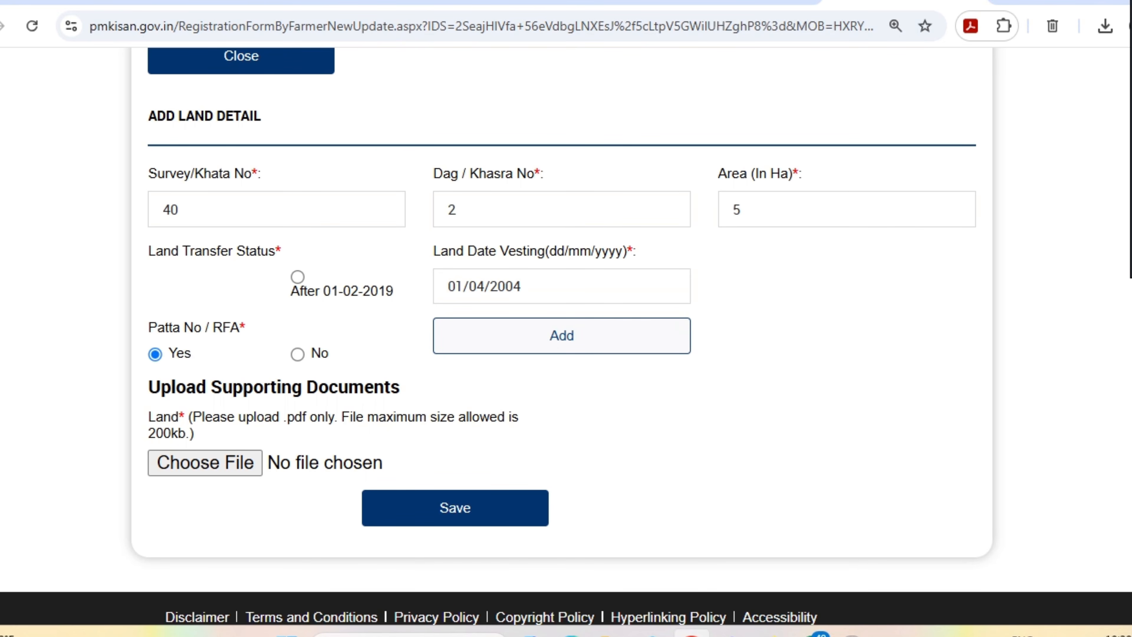
Step: Add the land to holdings, set transfer status After 01-02-2019, and save the registration
{"action": "left_click", "coordinate": [562, 335]}
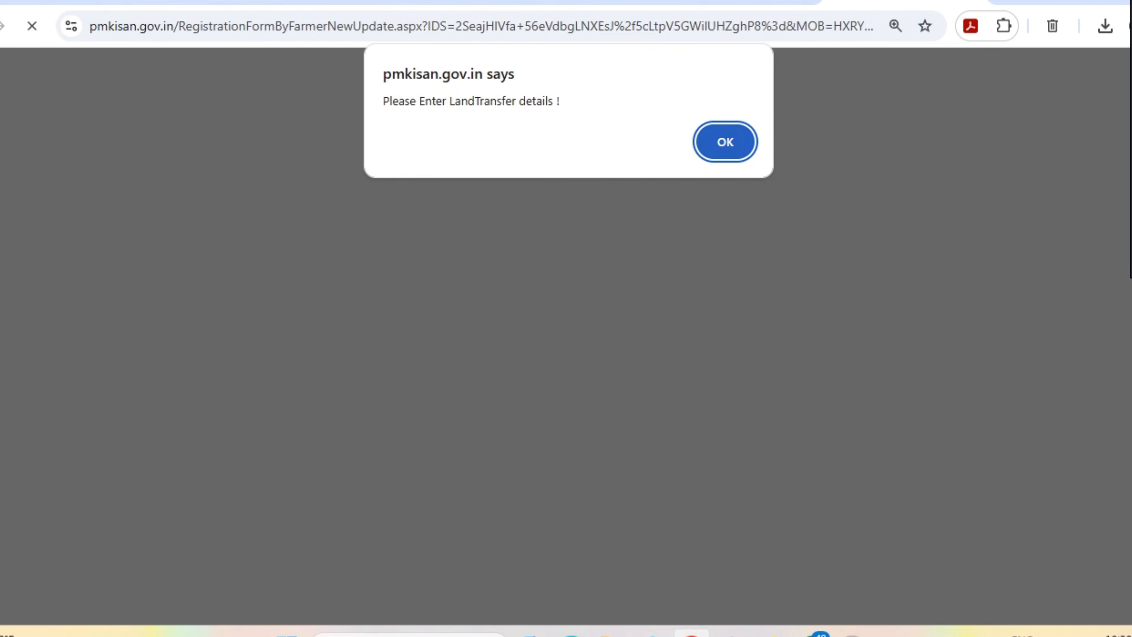
{"action": "key", "text": "Return"}
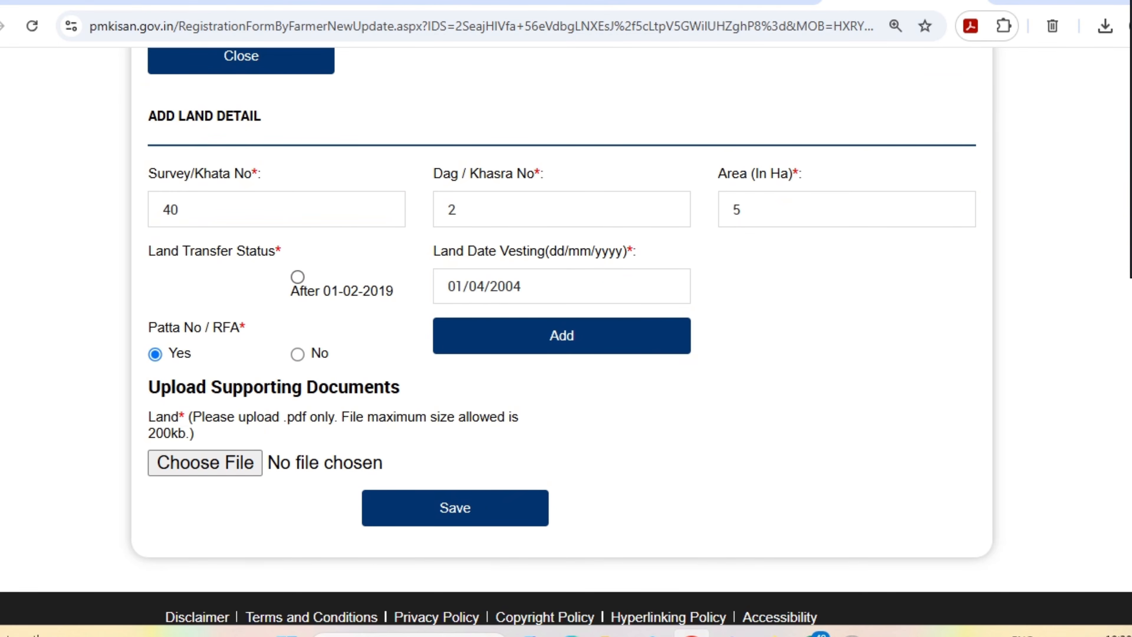
{"action": "left_click", "coordinate": [297, 277]}
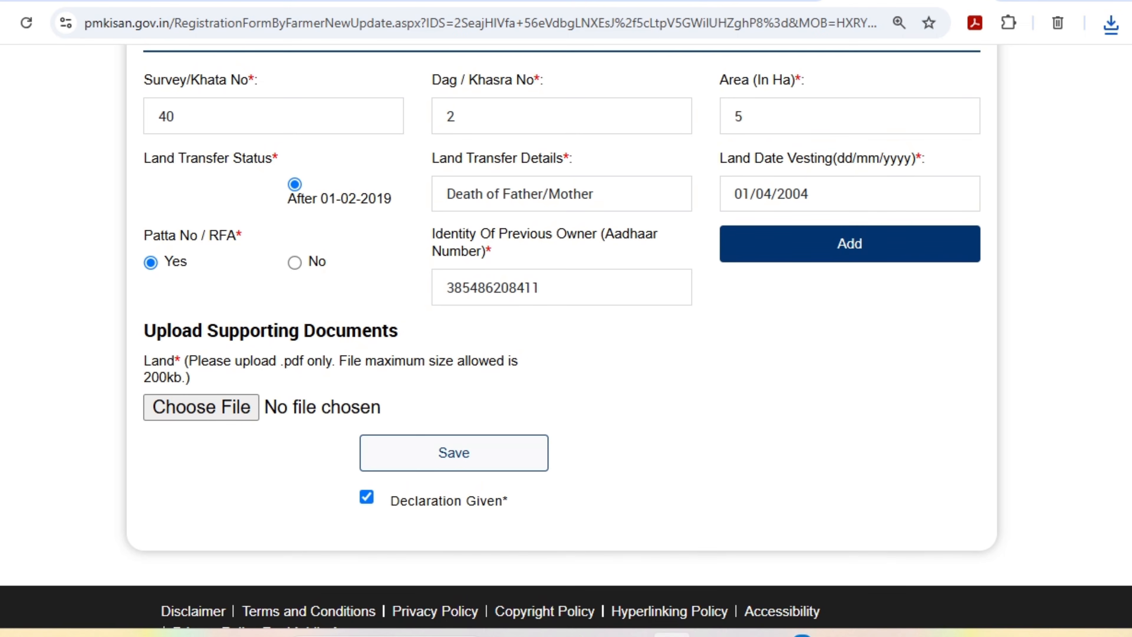
{"action": "left_click", "coordinate": [453, 453]}
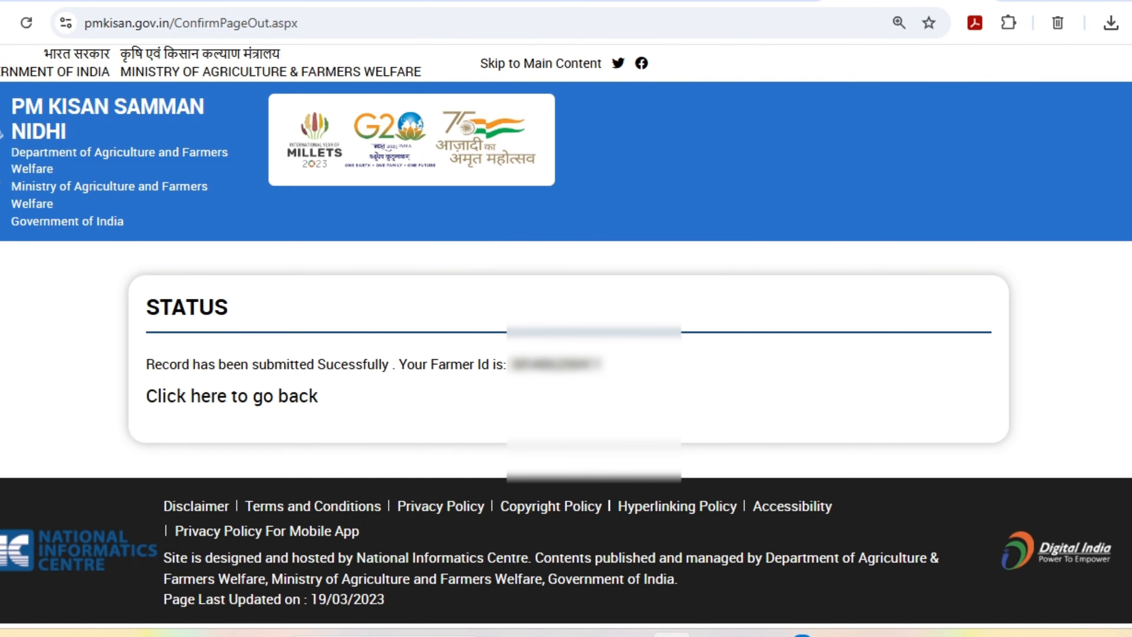
Step: Open Chrome's print settings for the status page with landscape orientation
{"action": "key", "text": "ctrl+p"}
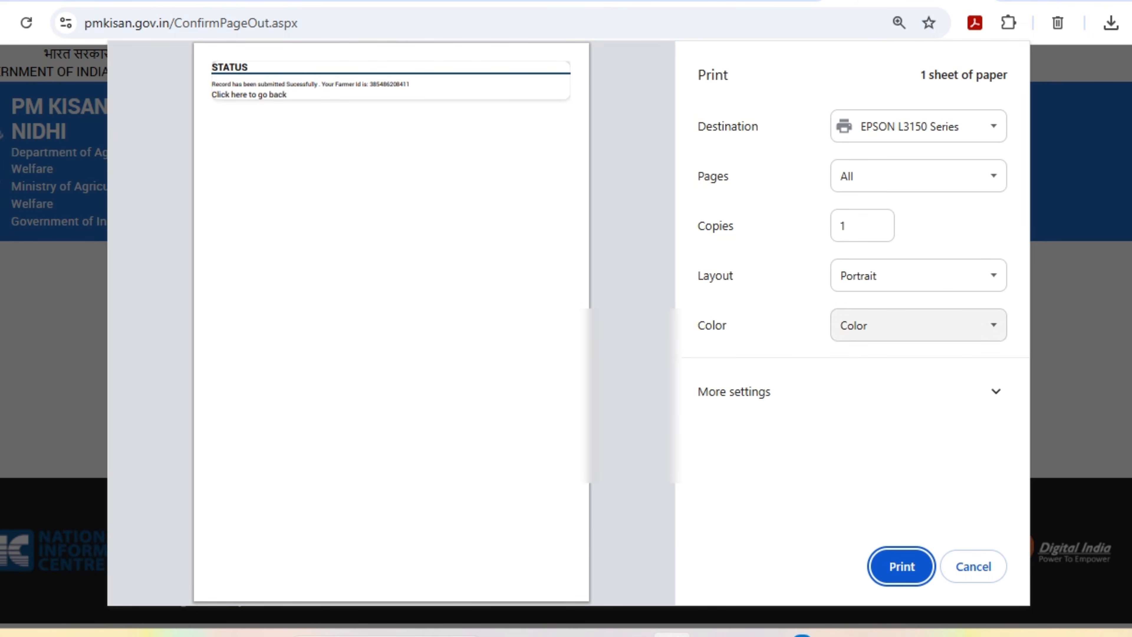
{"action": "left_click", "coordinate": [912, 392]}
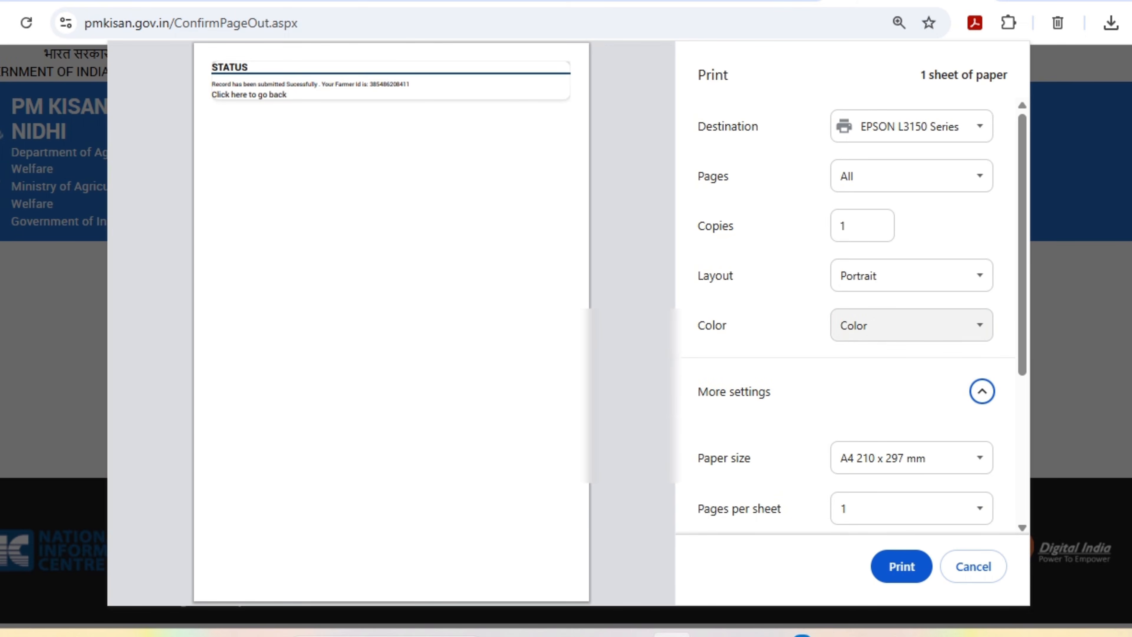
{"action": "left_click", "coordinate": [911, 276]}
{"action": "key", "text": "Return"}
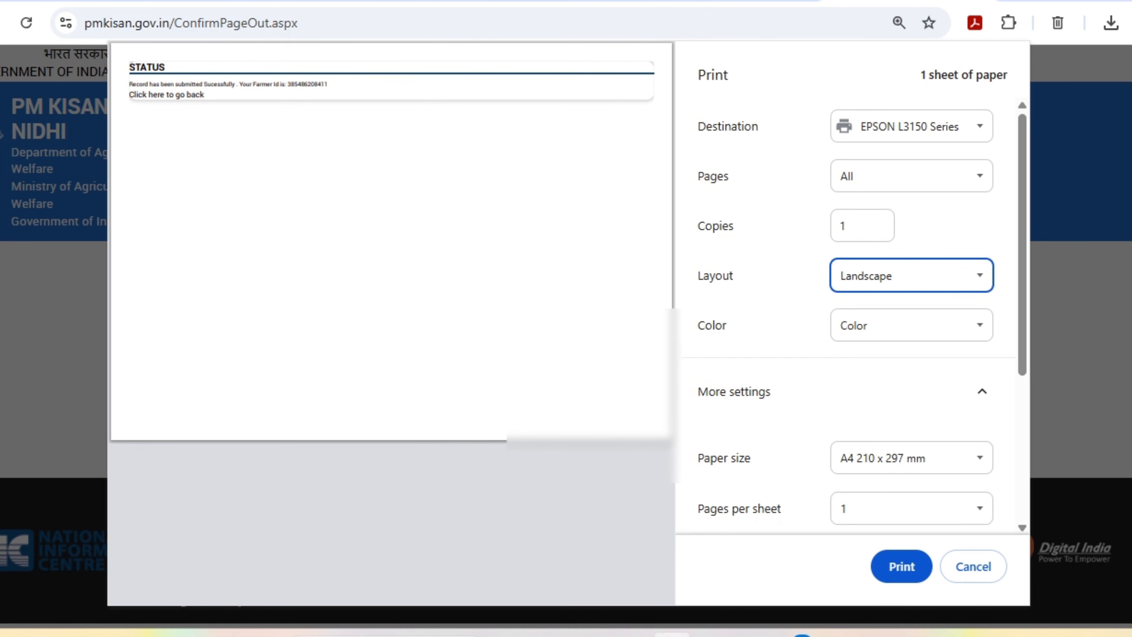
{"action": "scroll", "coordinate": [911, 457], "scroll_direction": "down", "scroll_amount": 4}
Step: Set the print scale to Custom 148
{"action": "left_click", "coordinate": [911, 424]}
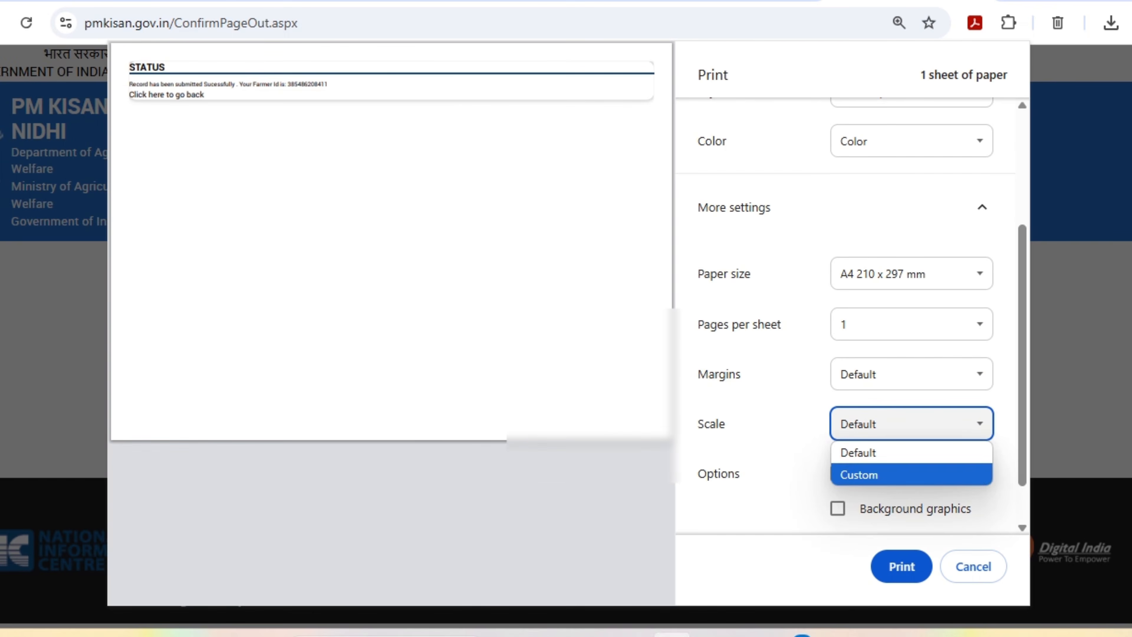
{"action": "left_click", "coordinate": [884, 474]}
{"action": "left_click", "coordinate": [880, 455]}
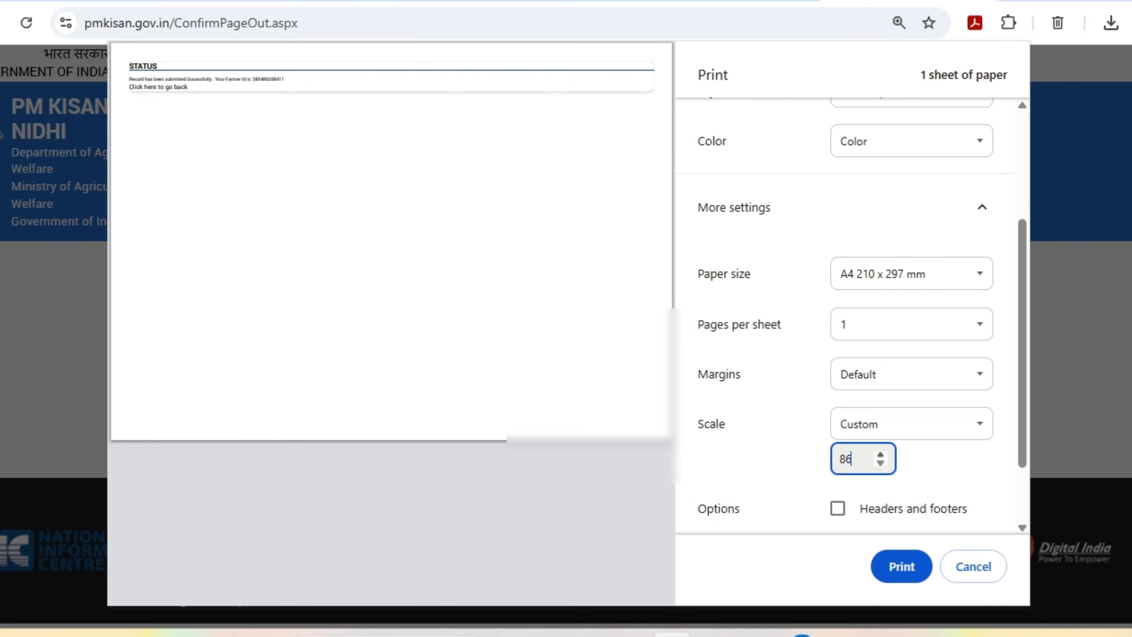
{"action": "left_click", "coordinate": [880, 455]}
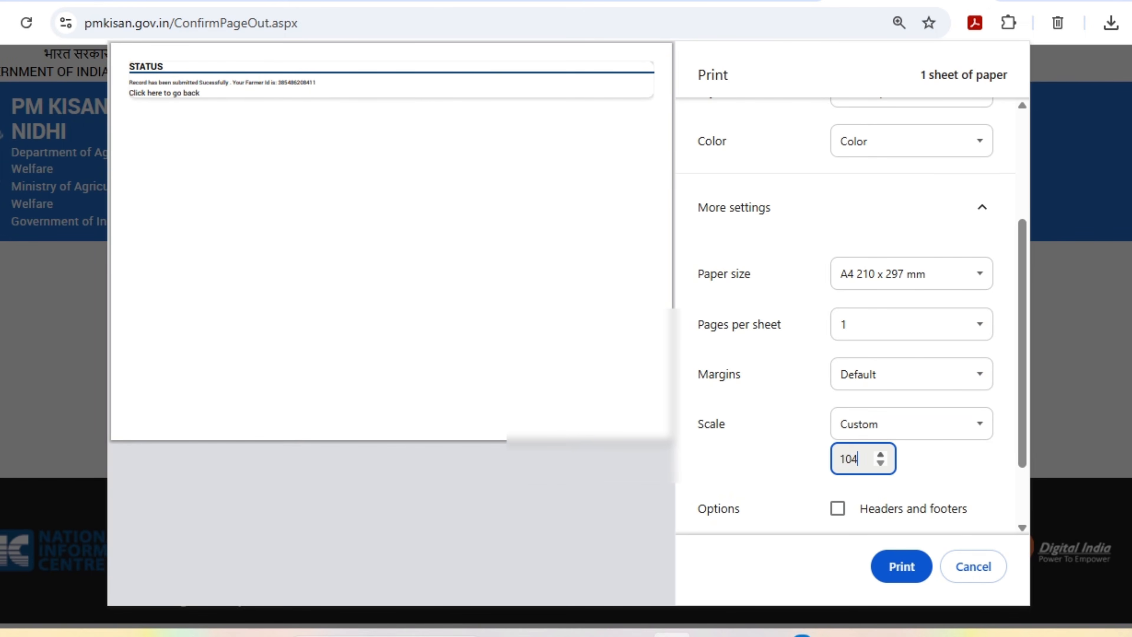
{"action": "left_click", "coordinate": [880, 455]}
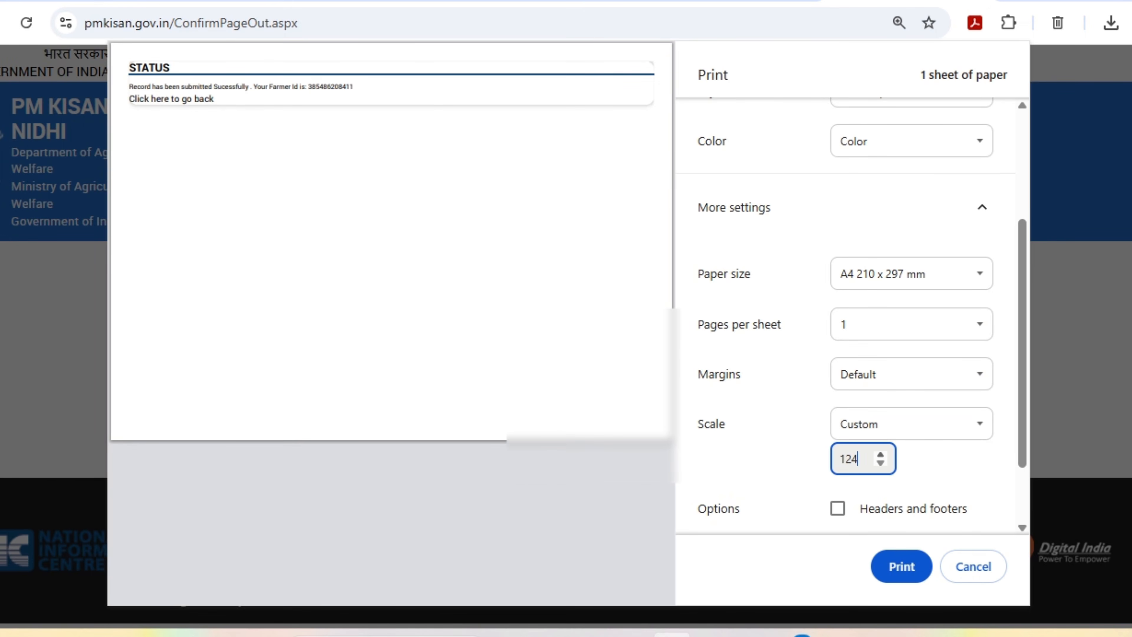
Step: Switch the layout back to Portrait and print the status page
{"action": "scroll", "coordinate": [869, 219], "scroll_direction": "up", "scroll_amount": 3}
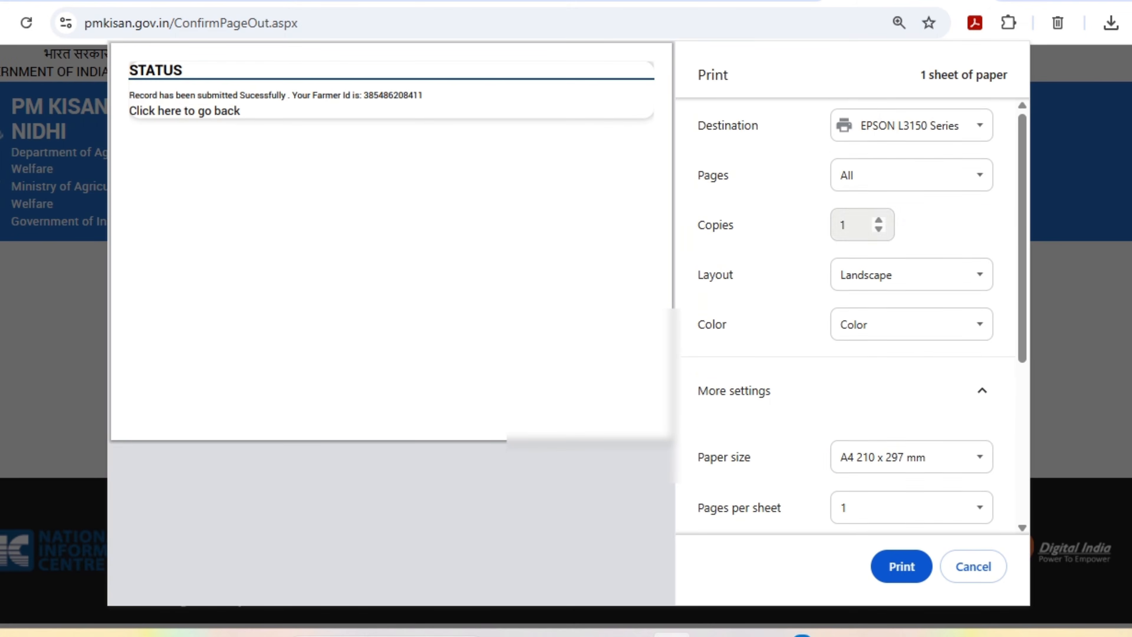
{"action": "left_click", "coordinate": [873, 276]}
{"action": "left_click", "coordinate": [869, 309]}
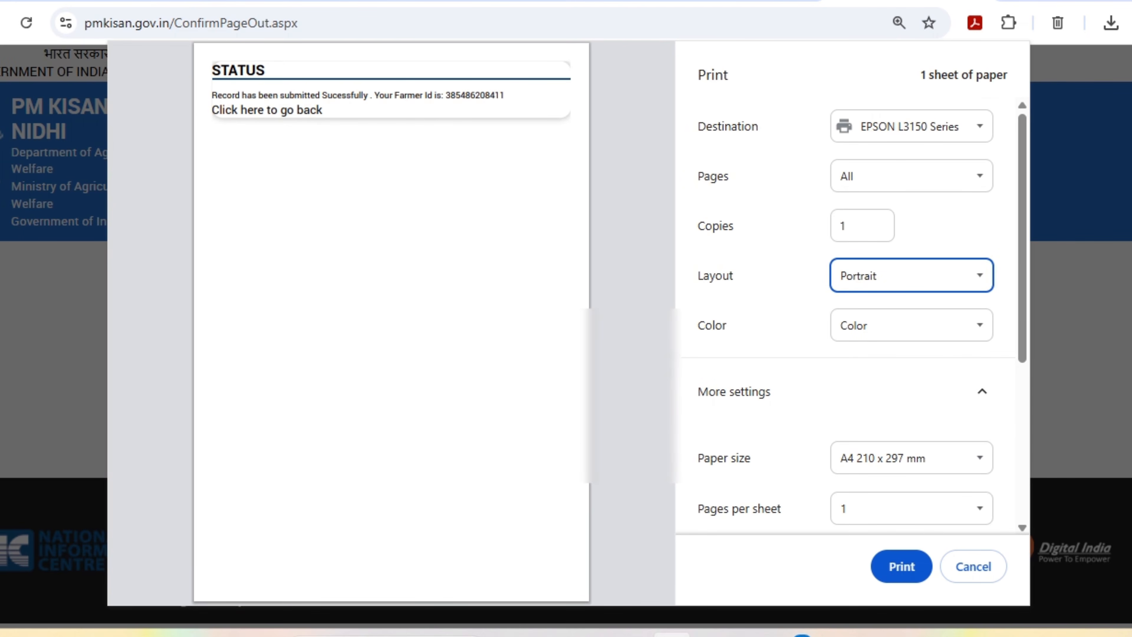
{"action": "scroll", "coordinate": [847, 312], "scroll_direction": "down", "scroll_amount": 5}
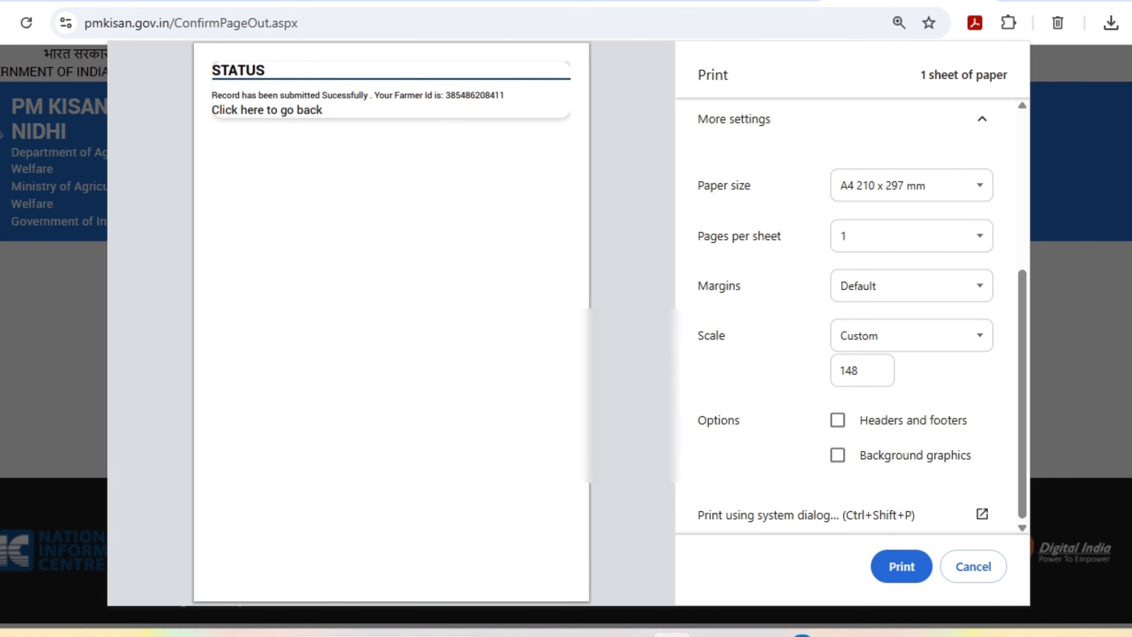
{"action": "left_click", "coordinate": [901, 566]}
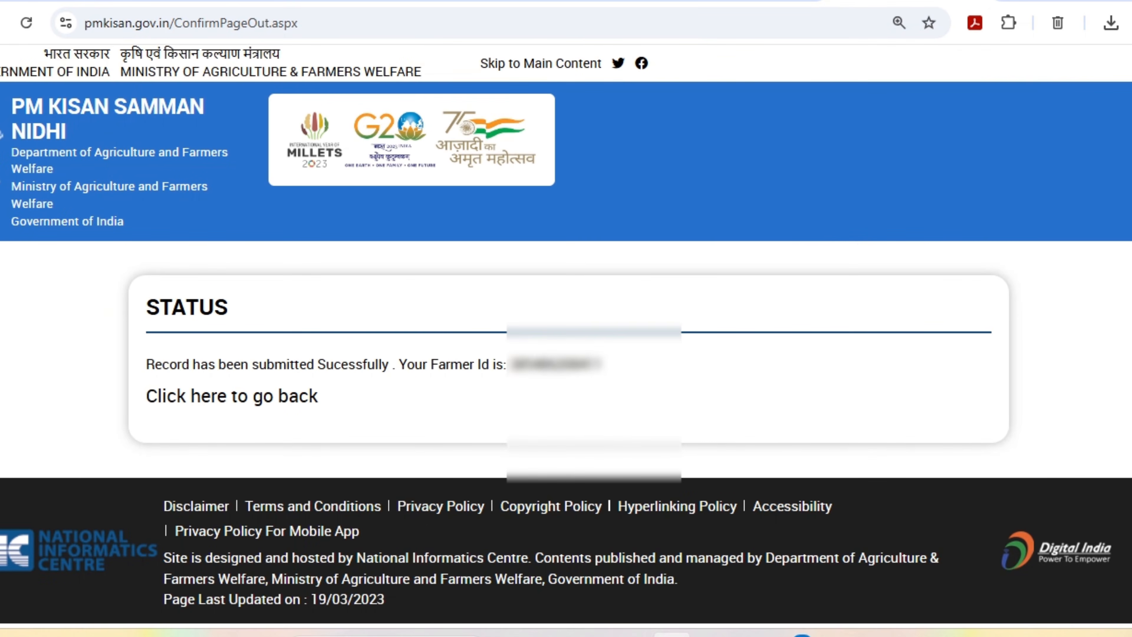